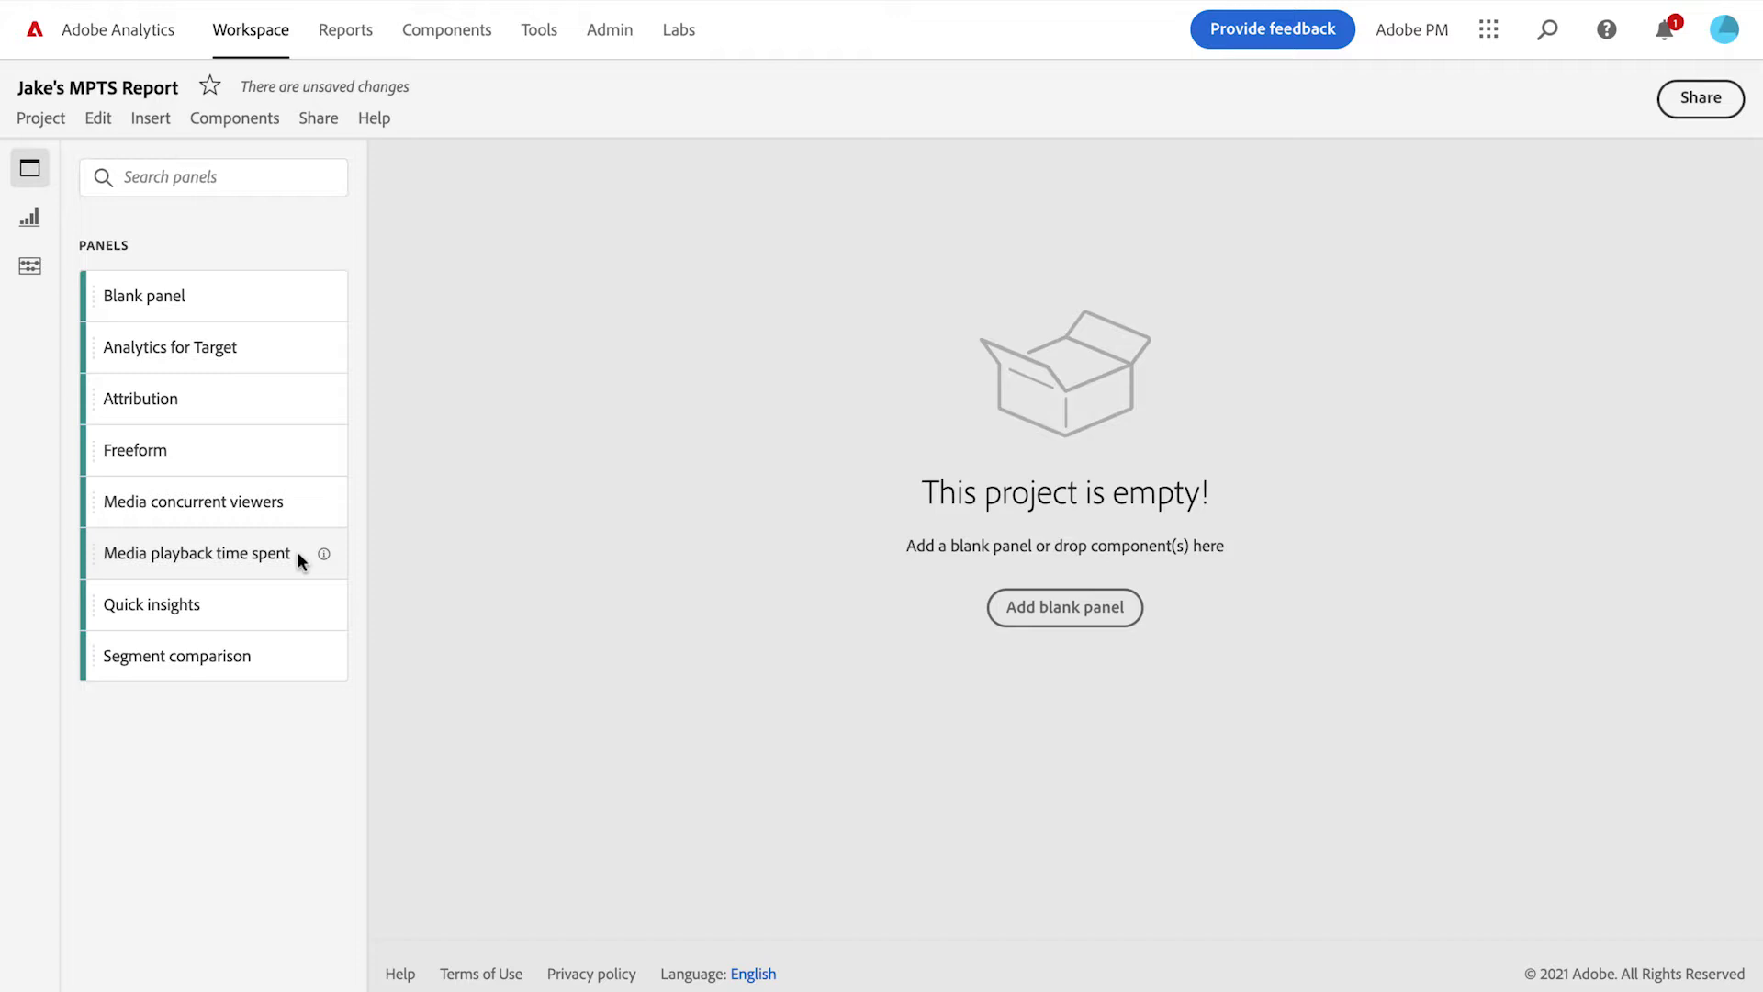
# Drag the Media playback time spent panel into the project, leaving granularity at Minute
pyautogui.moveTo(296, 551); pyautogui.dragTo(696, 291)
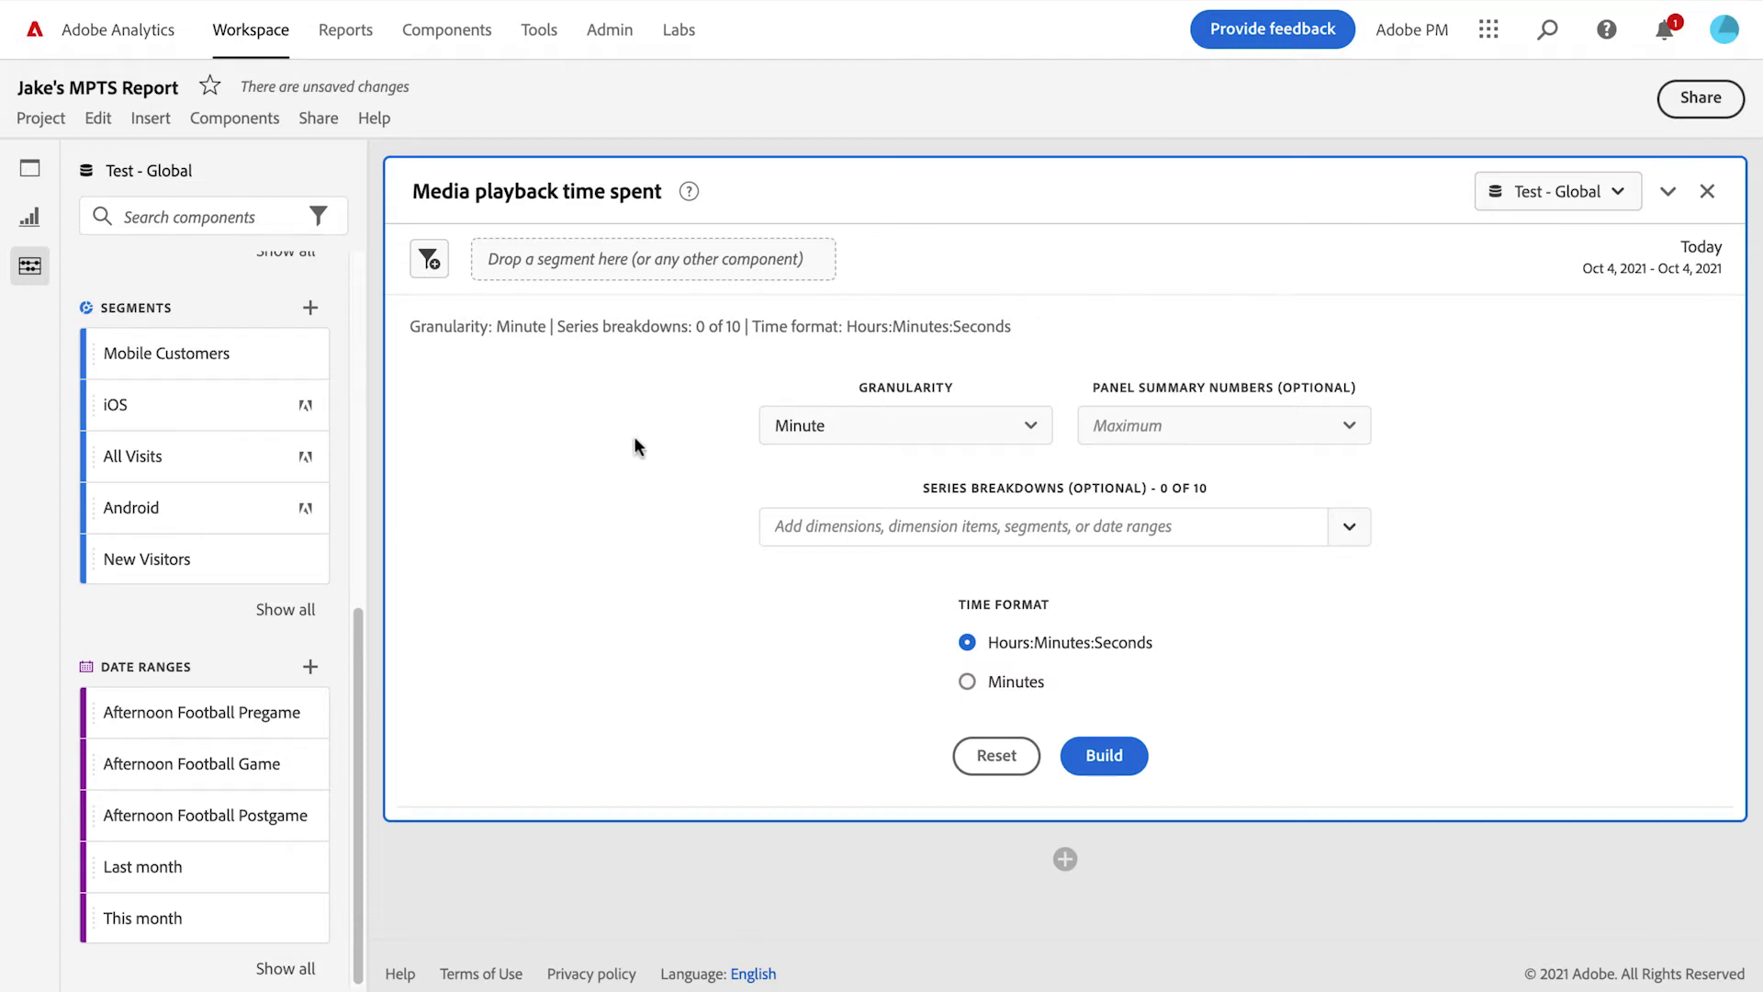
pyautogui.click(794, 439)
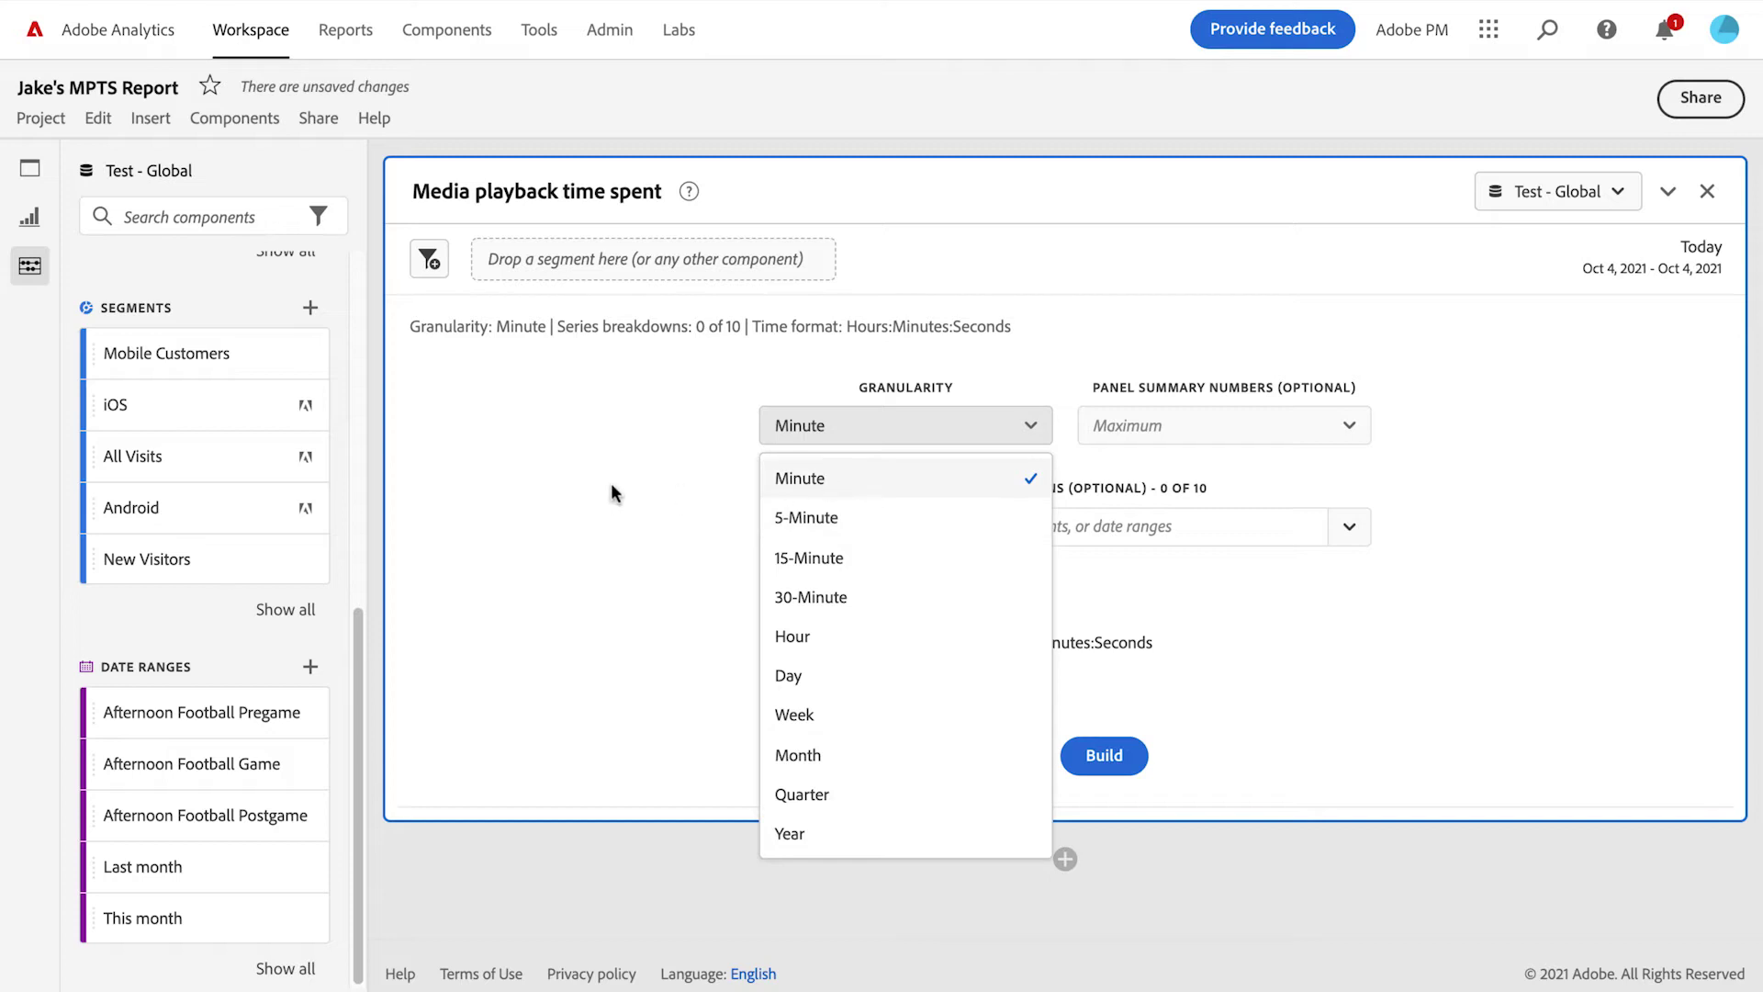
pyautogui.click(645, 478)
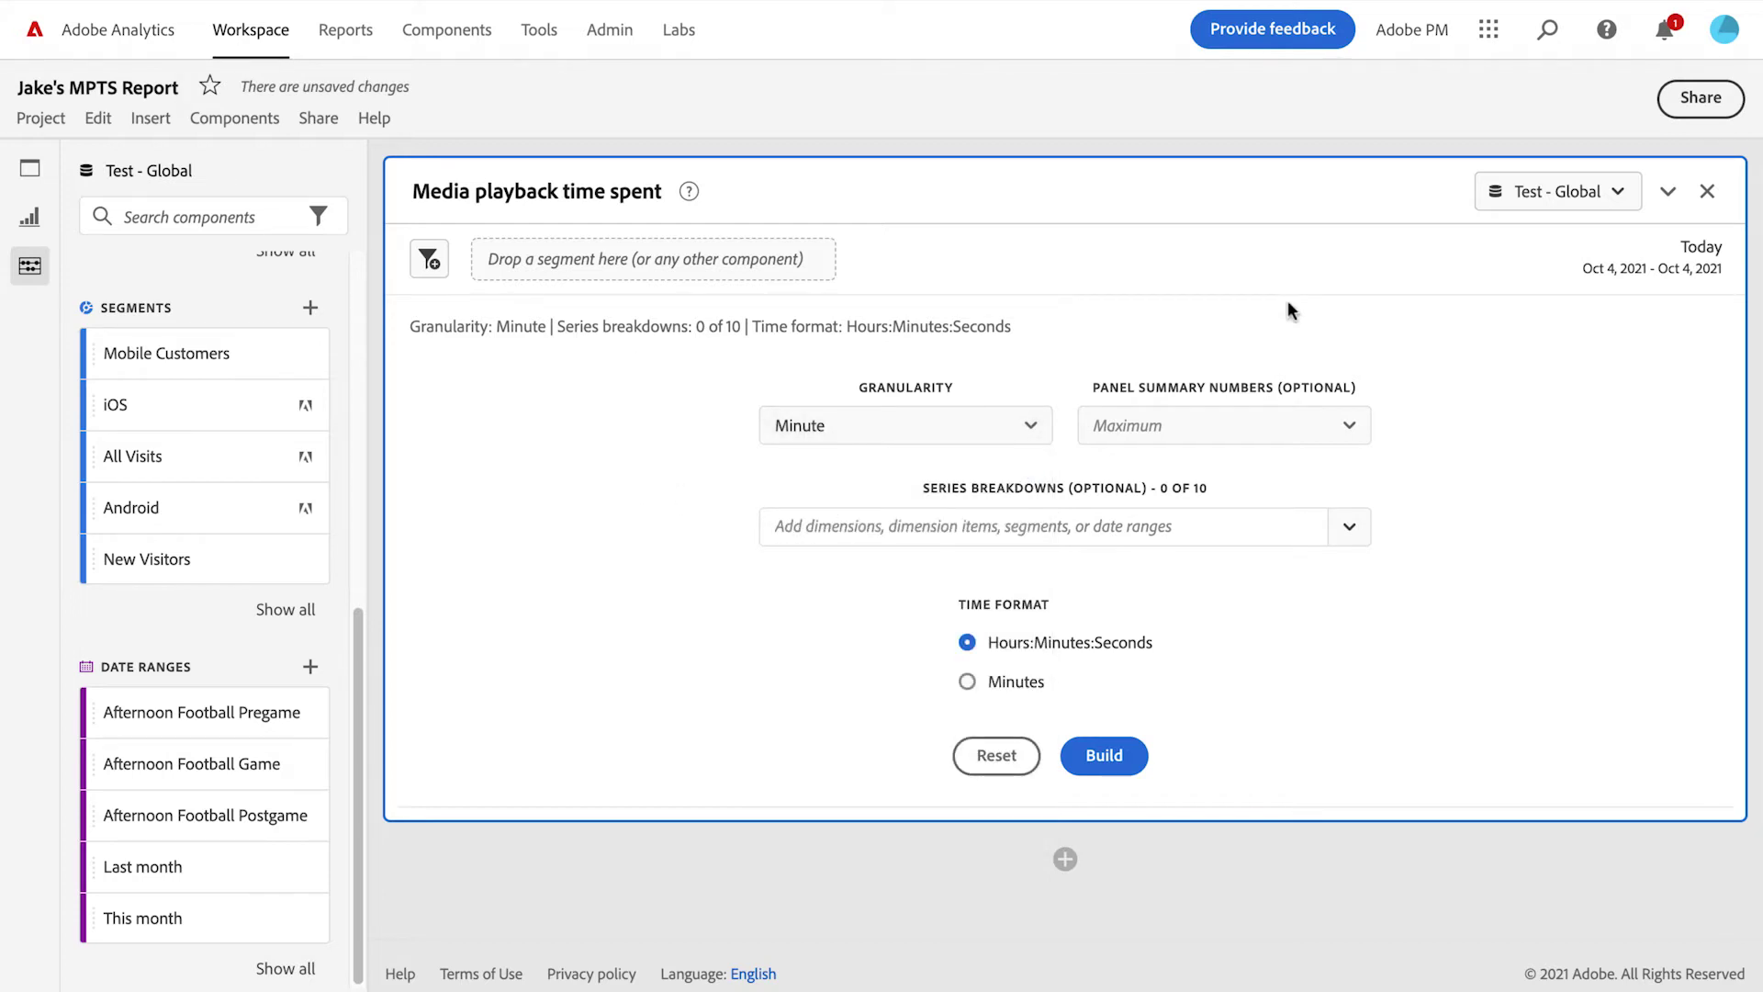
# Set the panel date range to Sep 26, 2021, 12:00 PM through 4:59 PM
pyautogui.click(1636, 270)
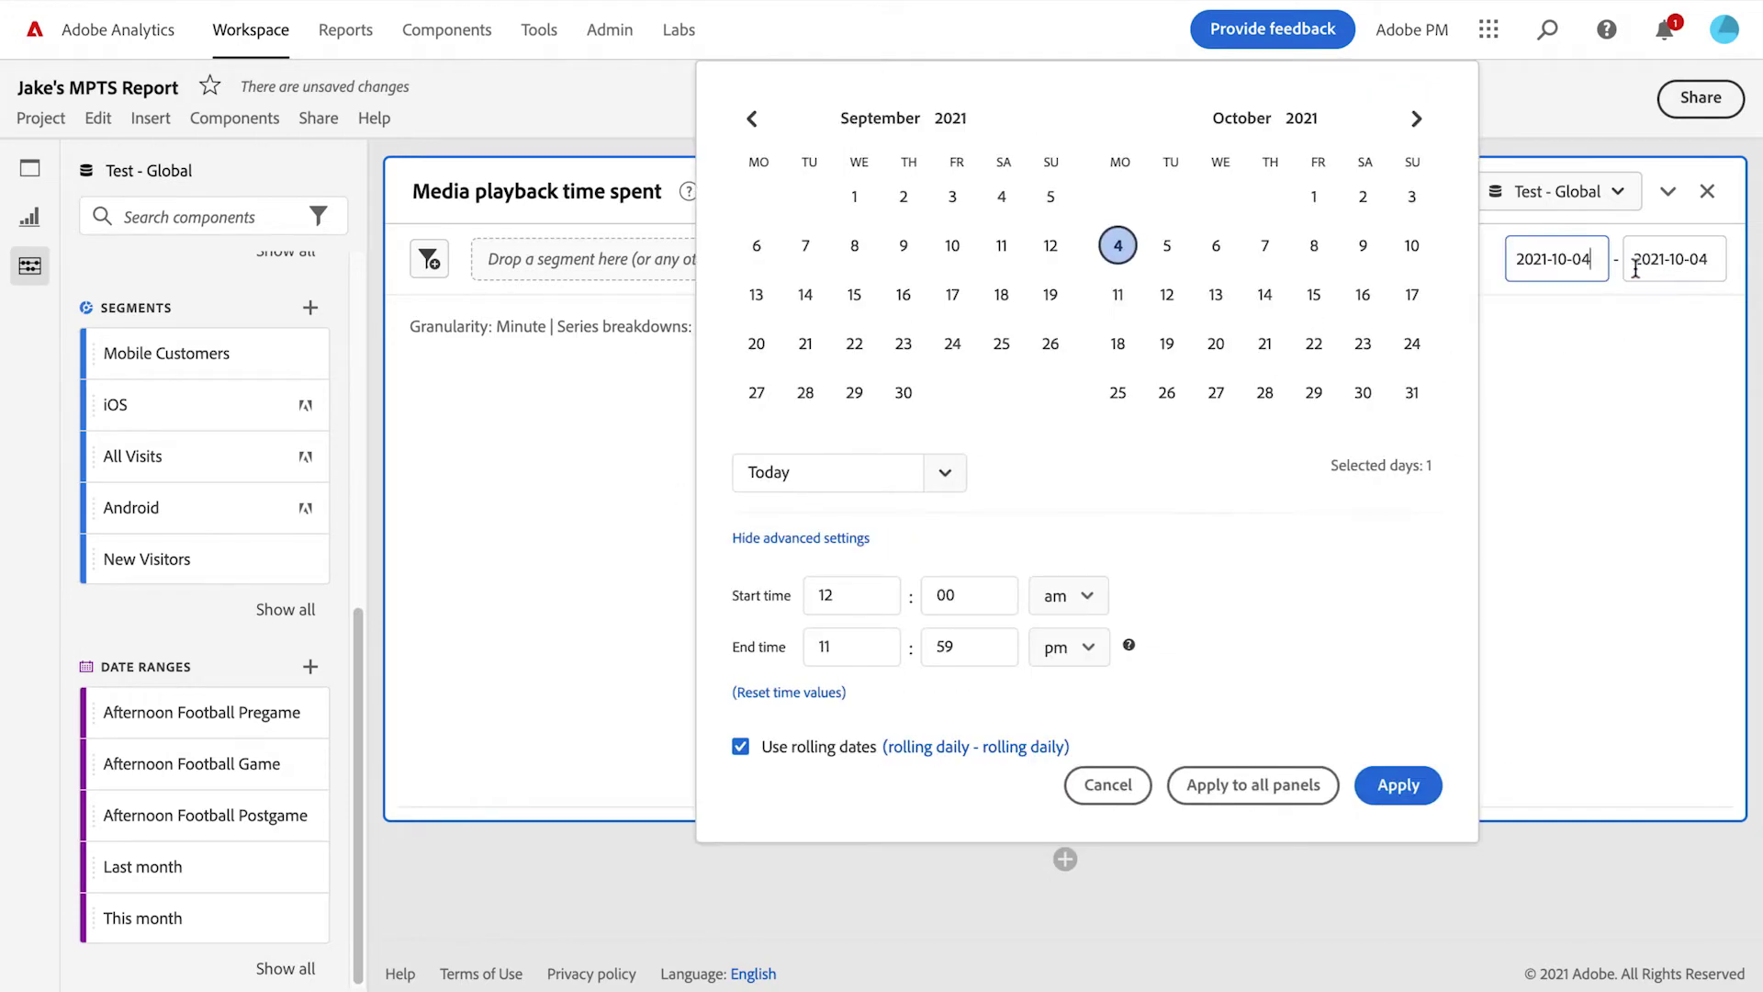
pyautogui.click(1050, 349)
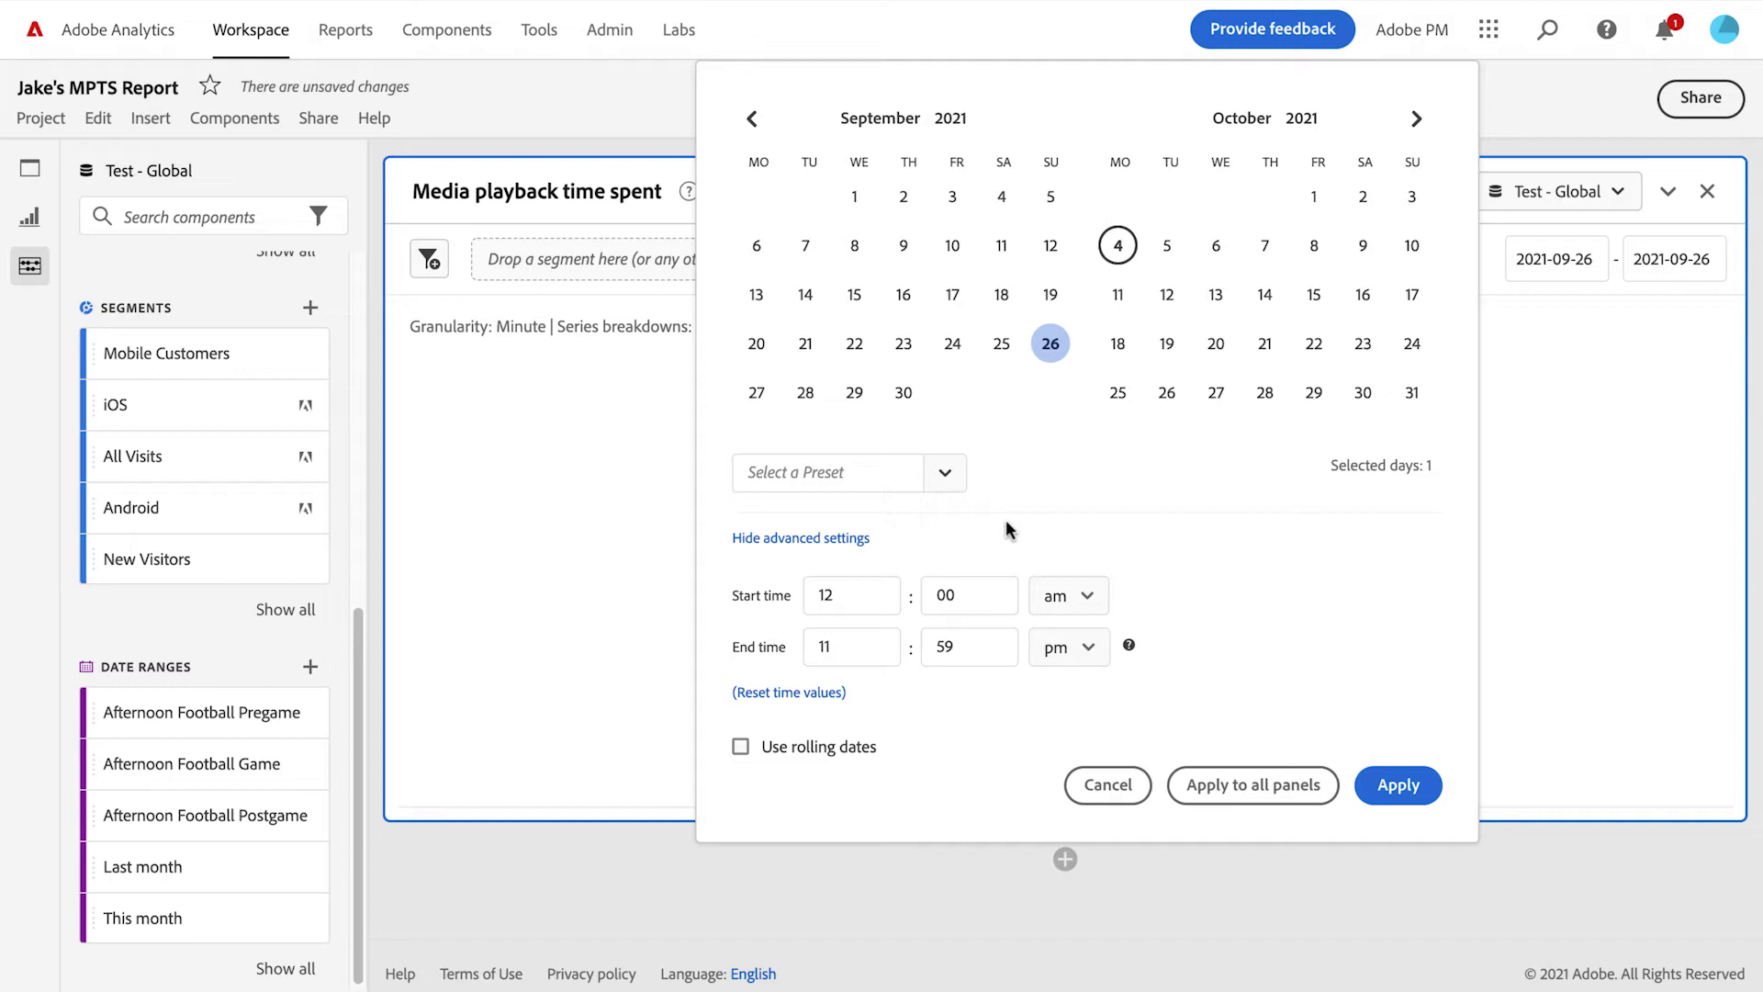
pyautogui.click(837, 540)
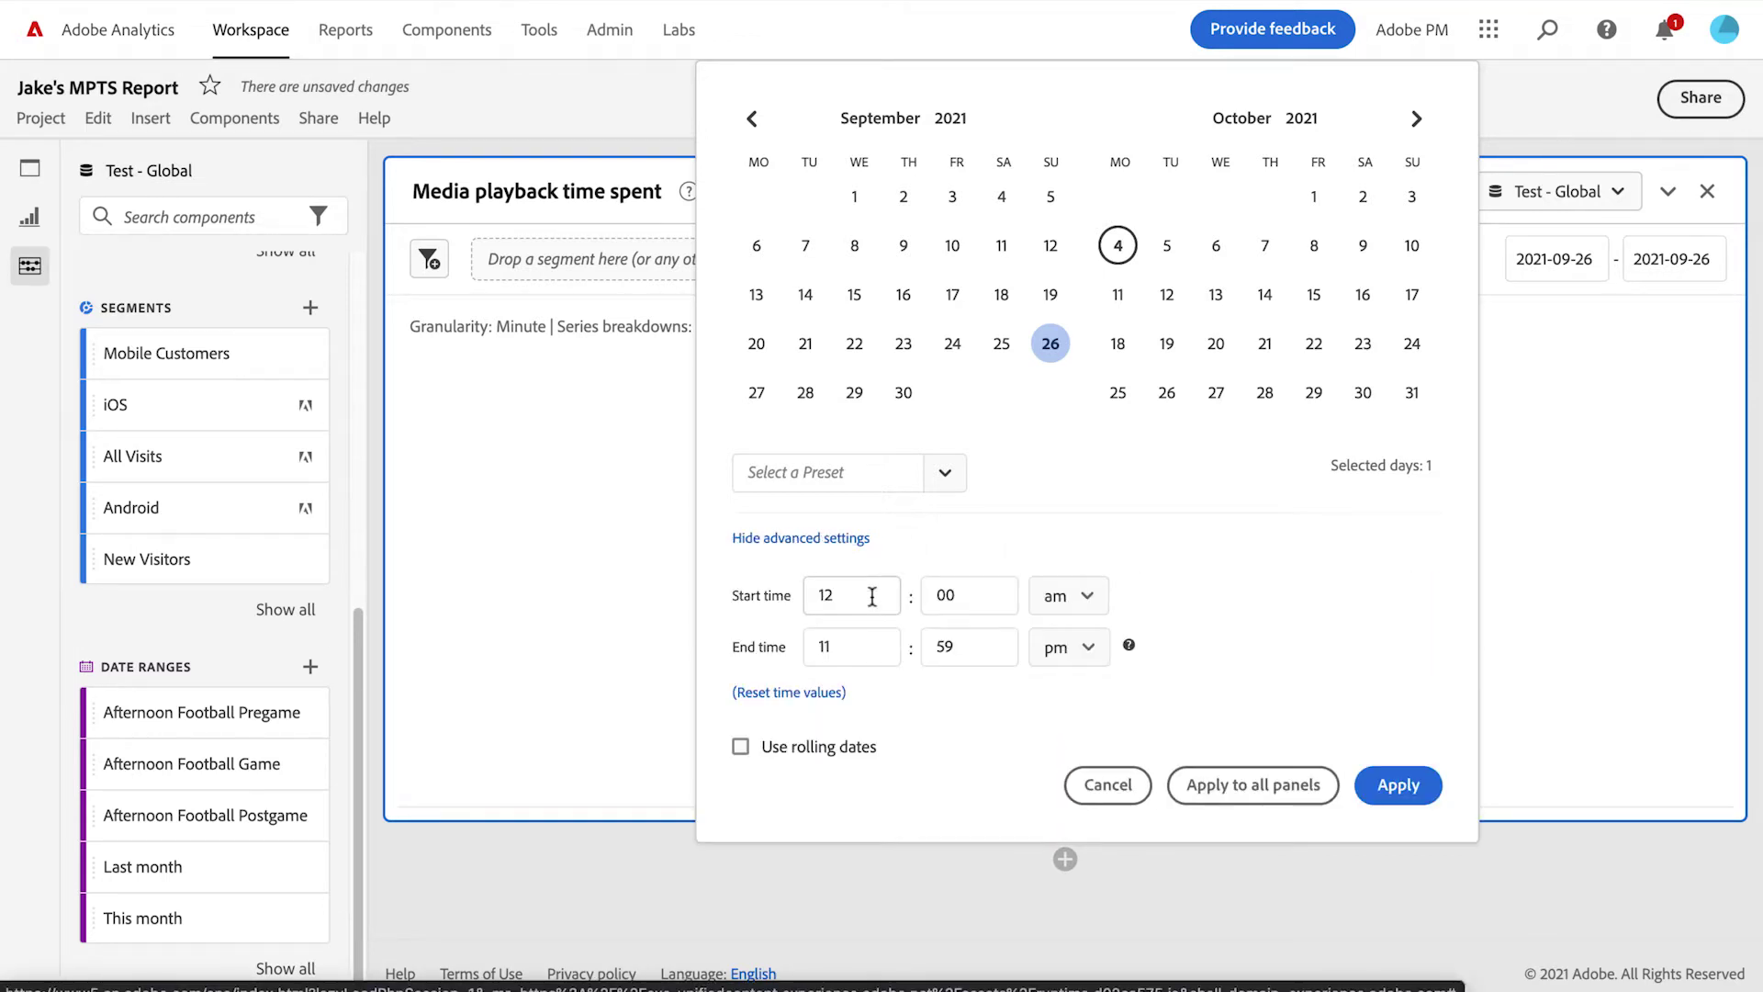
pyautogui.click(873, 597)
pyautogui.click(1070, 599)
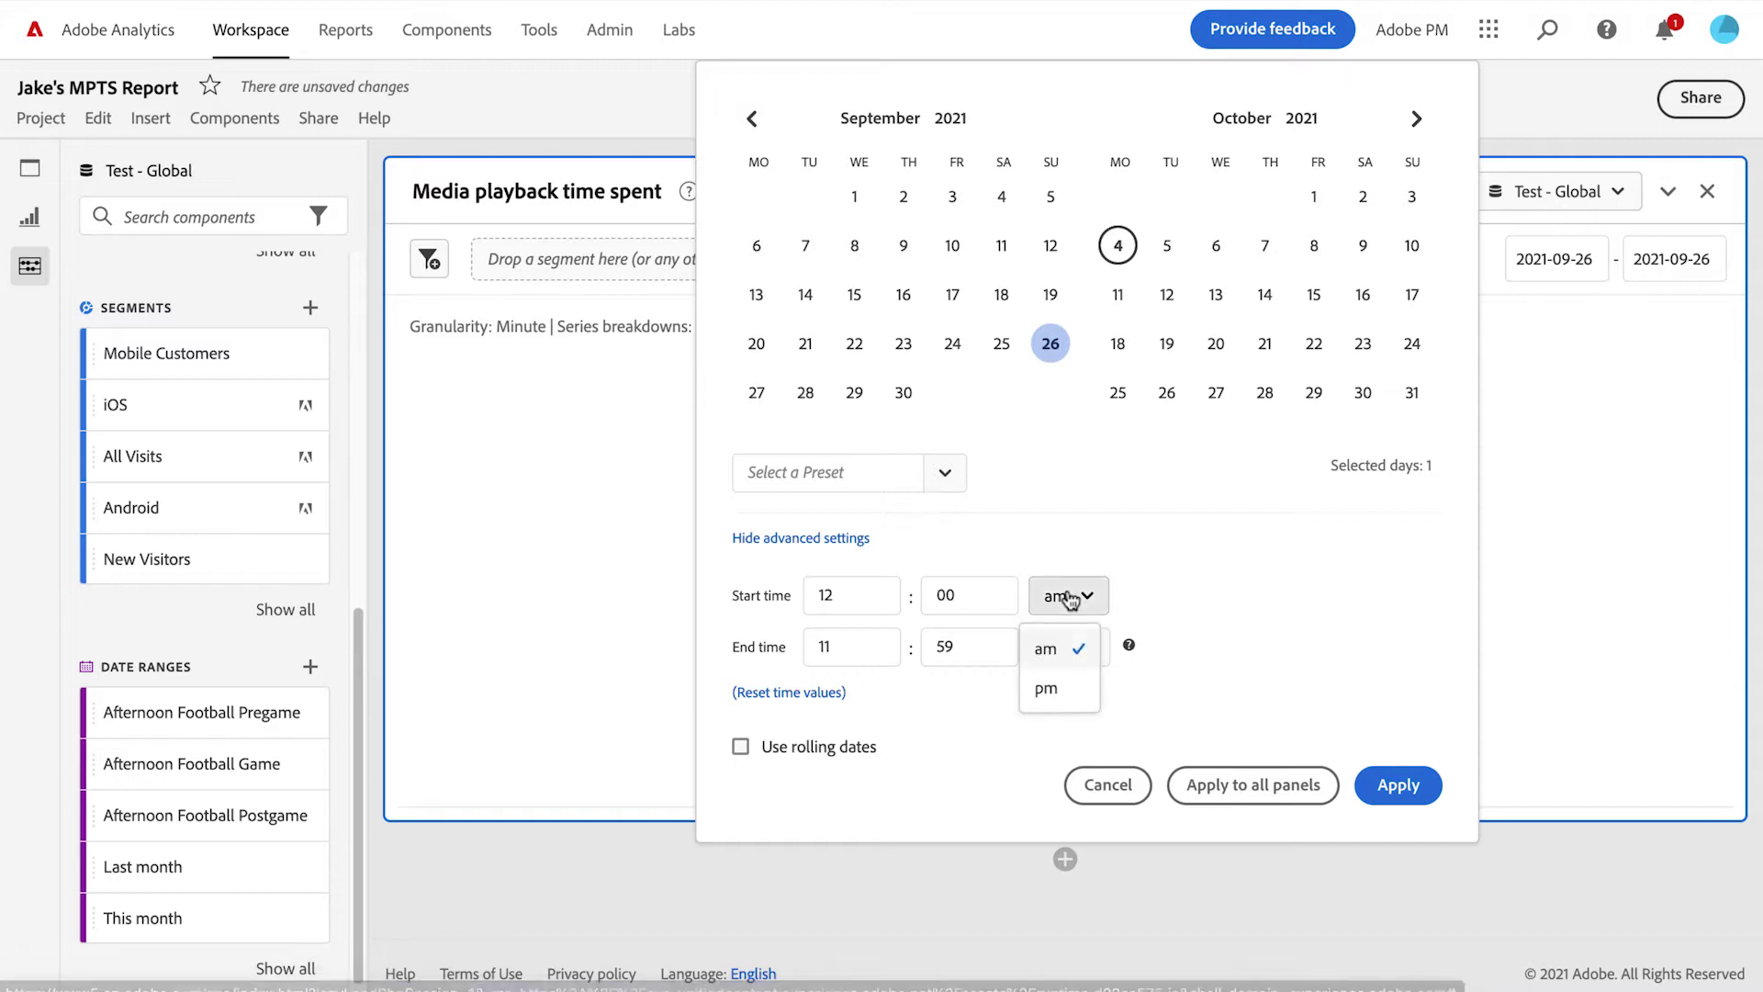
pyautogui.click(1045, 687)
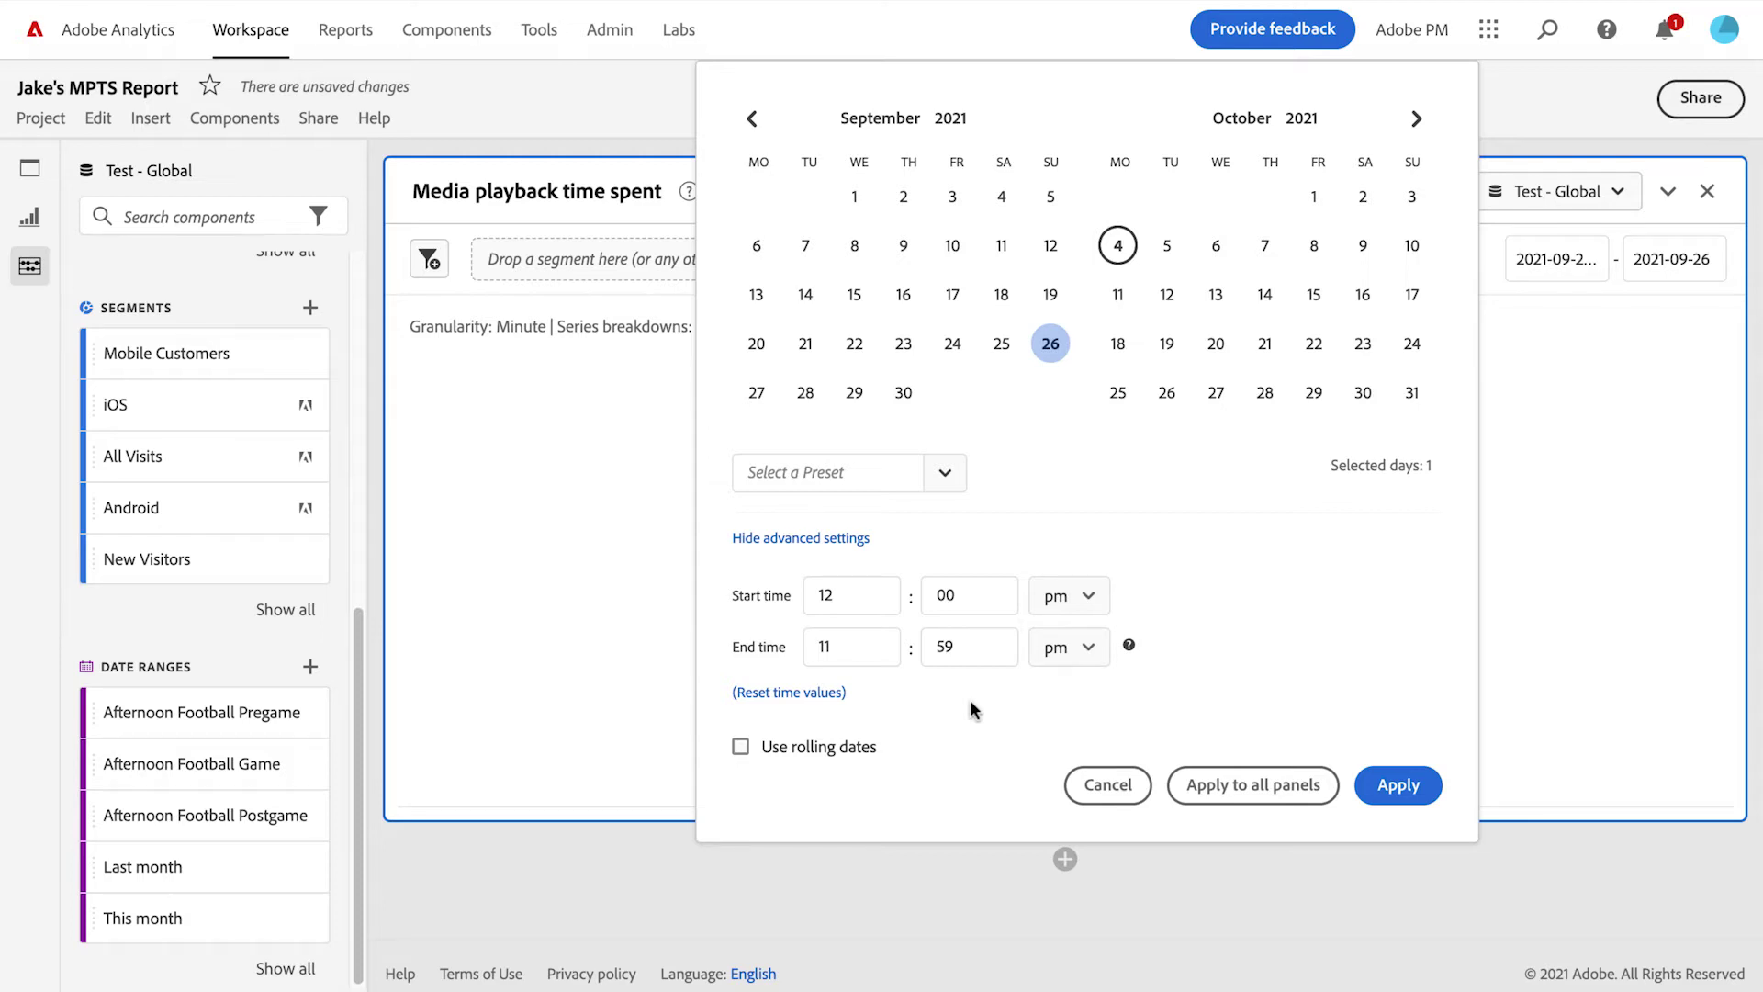
pyautogui.doubleClick(854, 647)
pyautogui.write('4')
pyautogui.click(1415, 794)
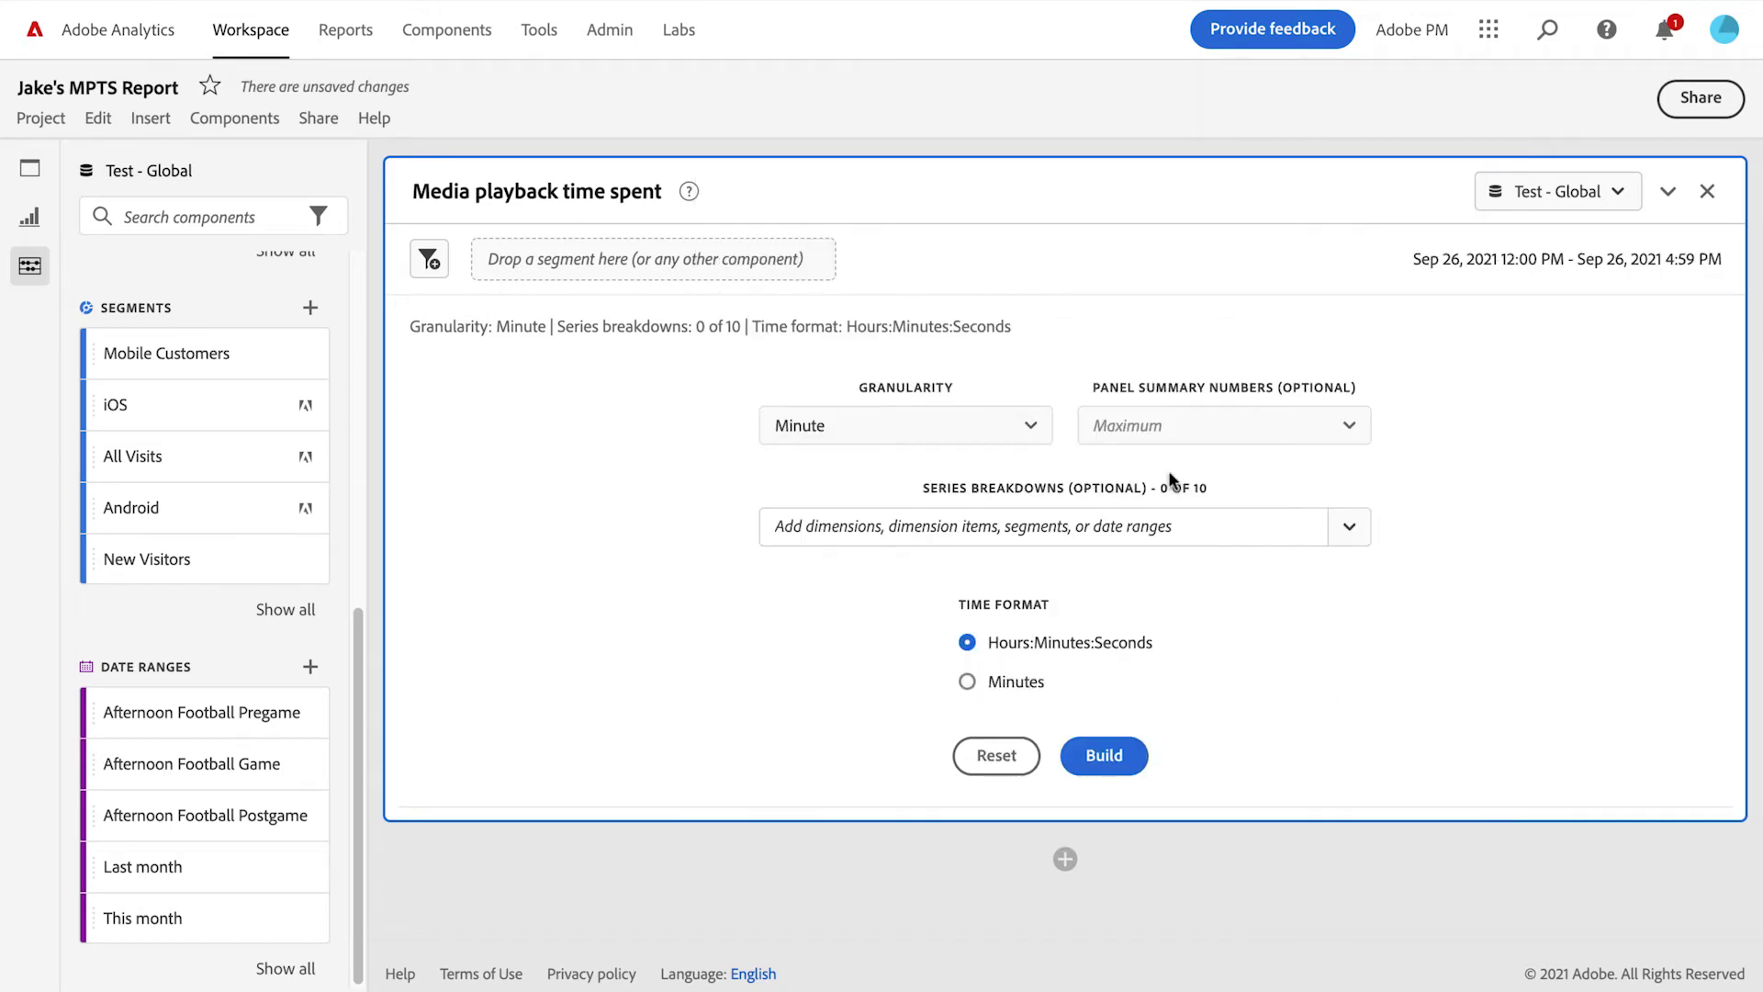
# Add Minimum alongside Maximum in the panel's summary numbers
pyautogui.click(1206, 429)
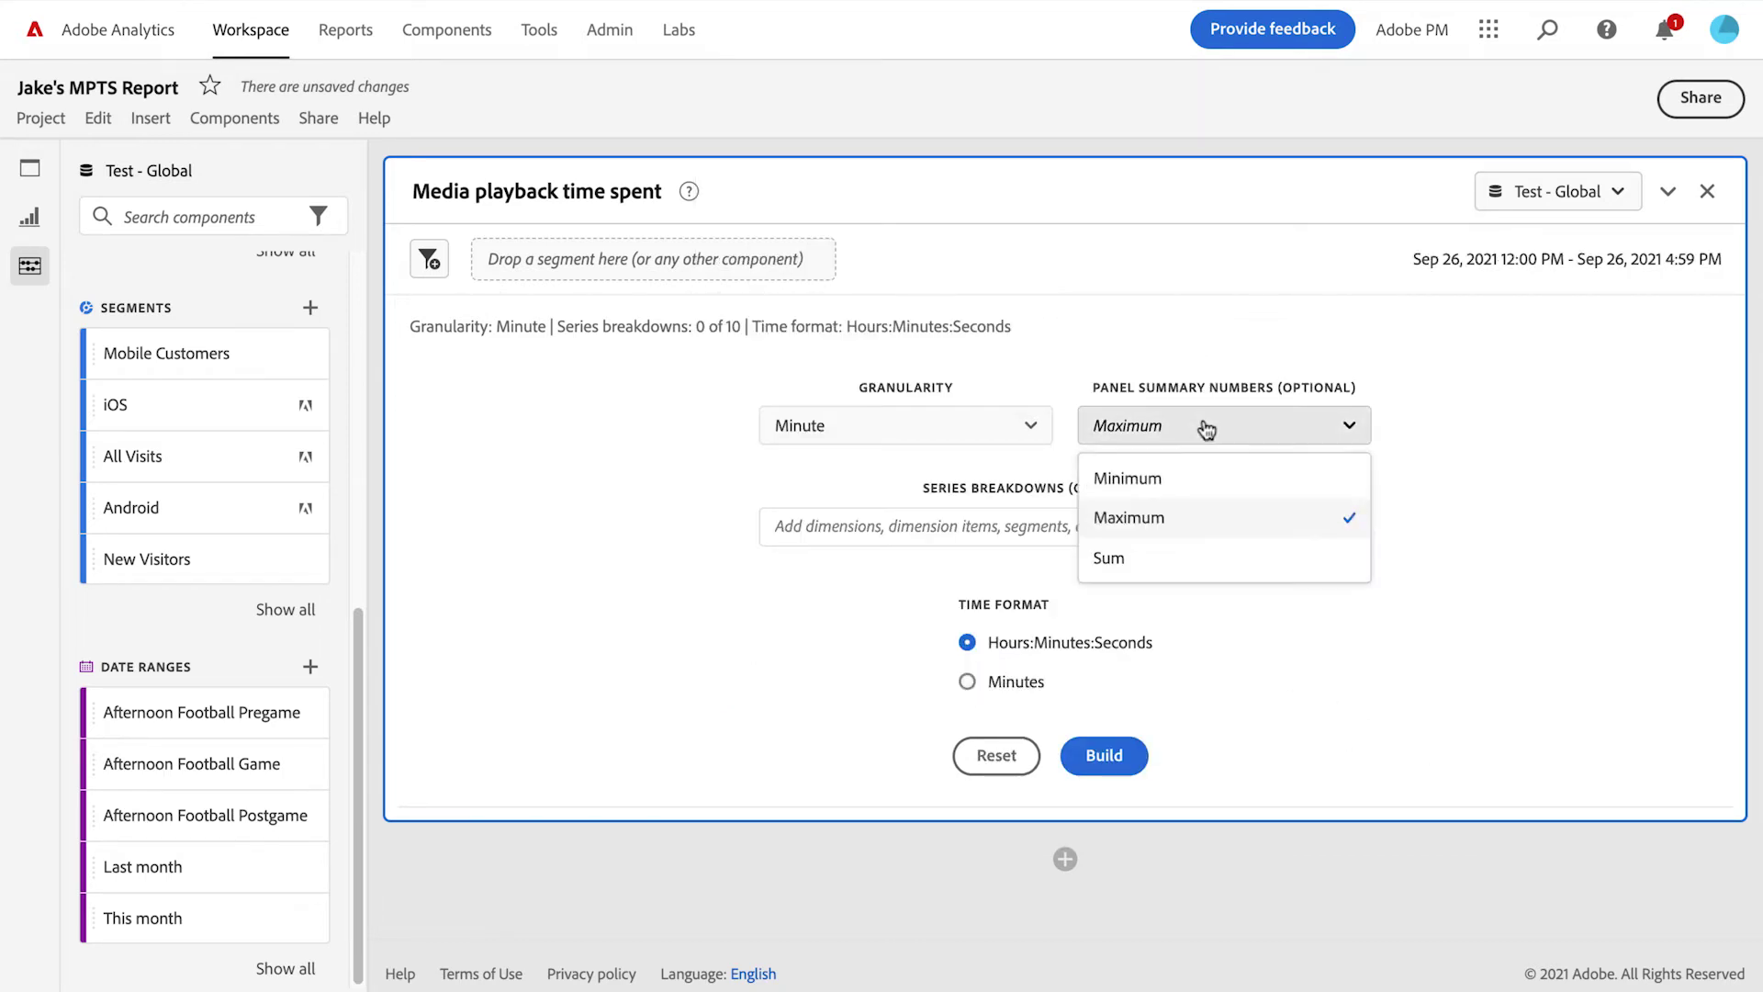
pyautogui.click(1280, 485)
pyautogui.click(856, 599)
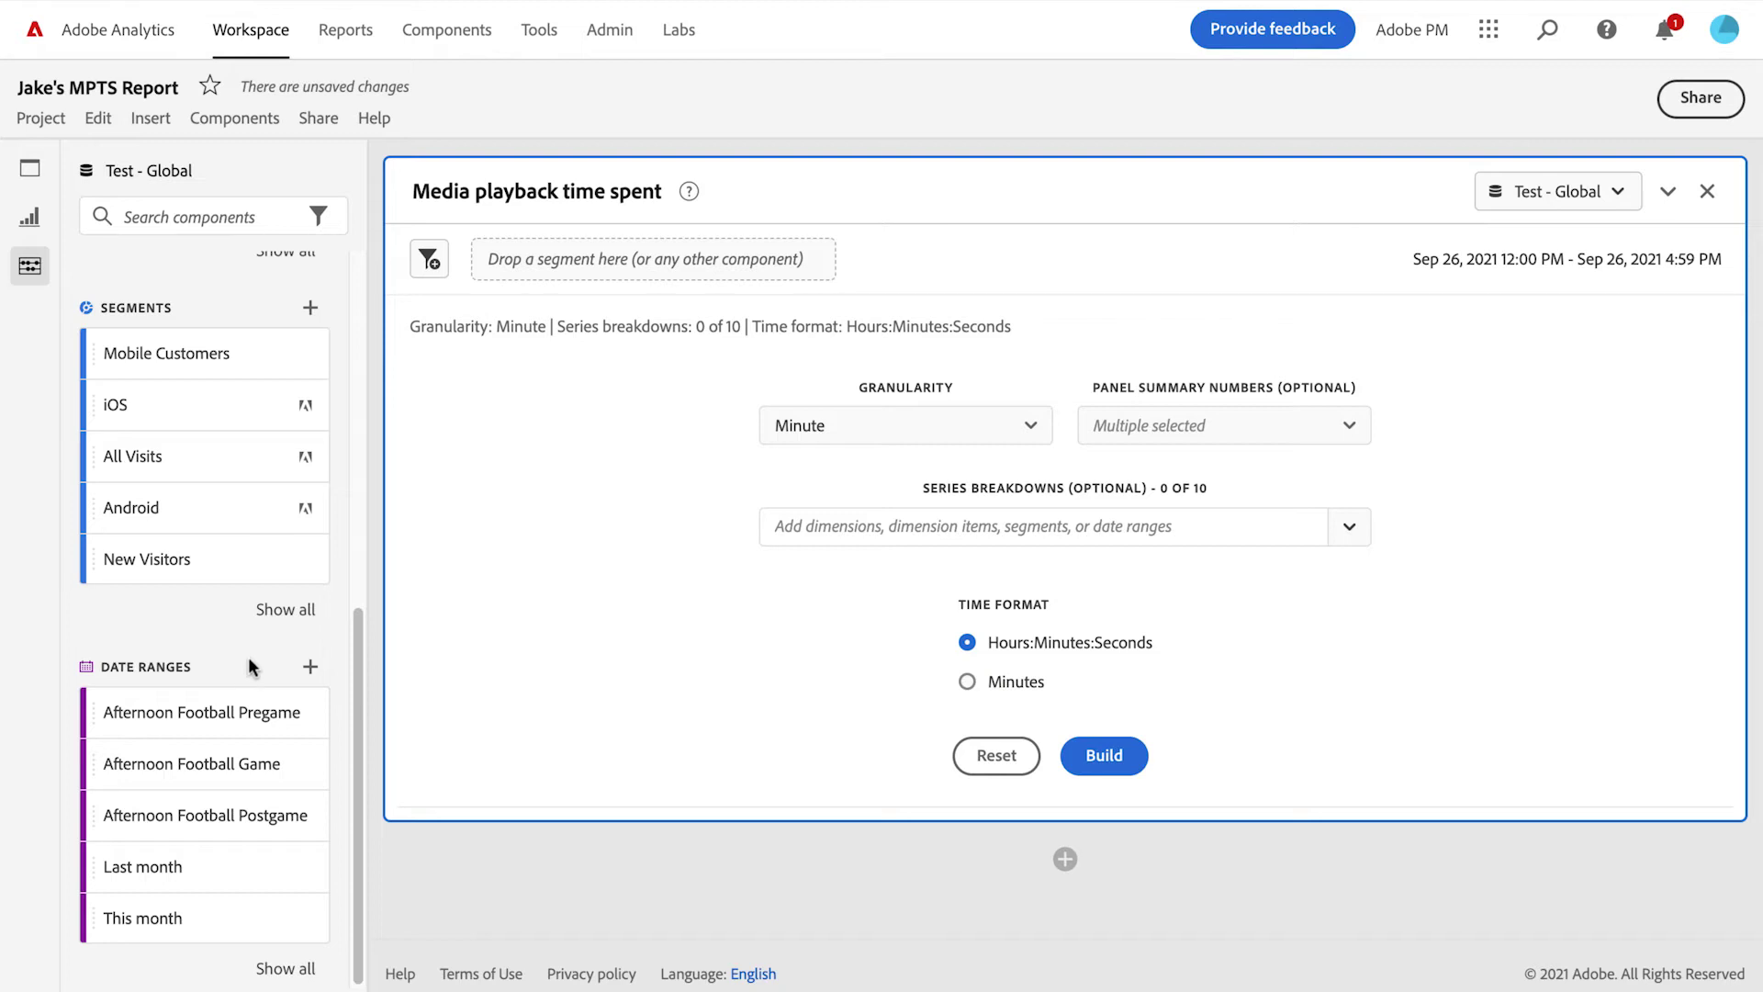
# Start drafting a new date range on Sep 26, 2021, then discard the calendar changes
pyautogui.click(310, 666)
pyautogui.click(222, 157)
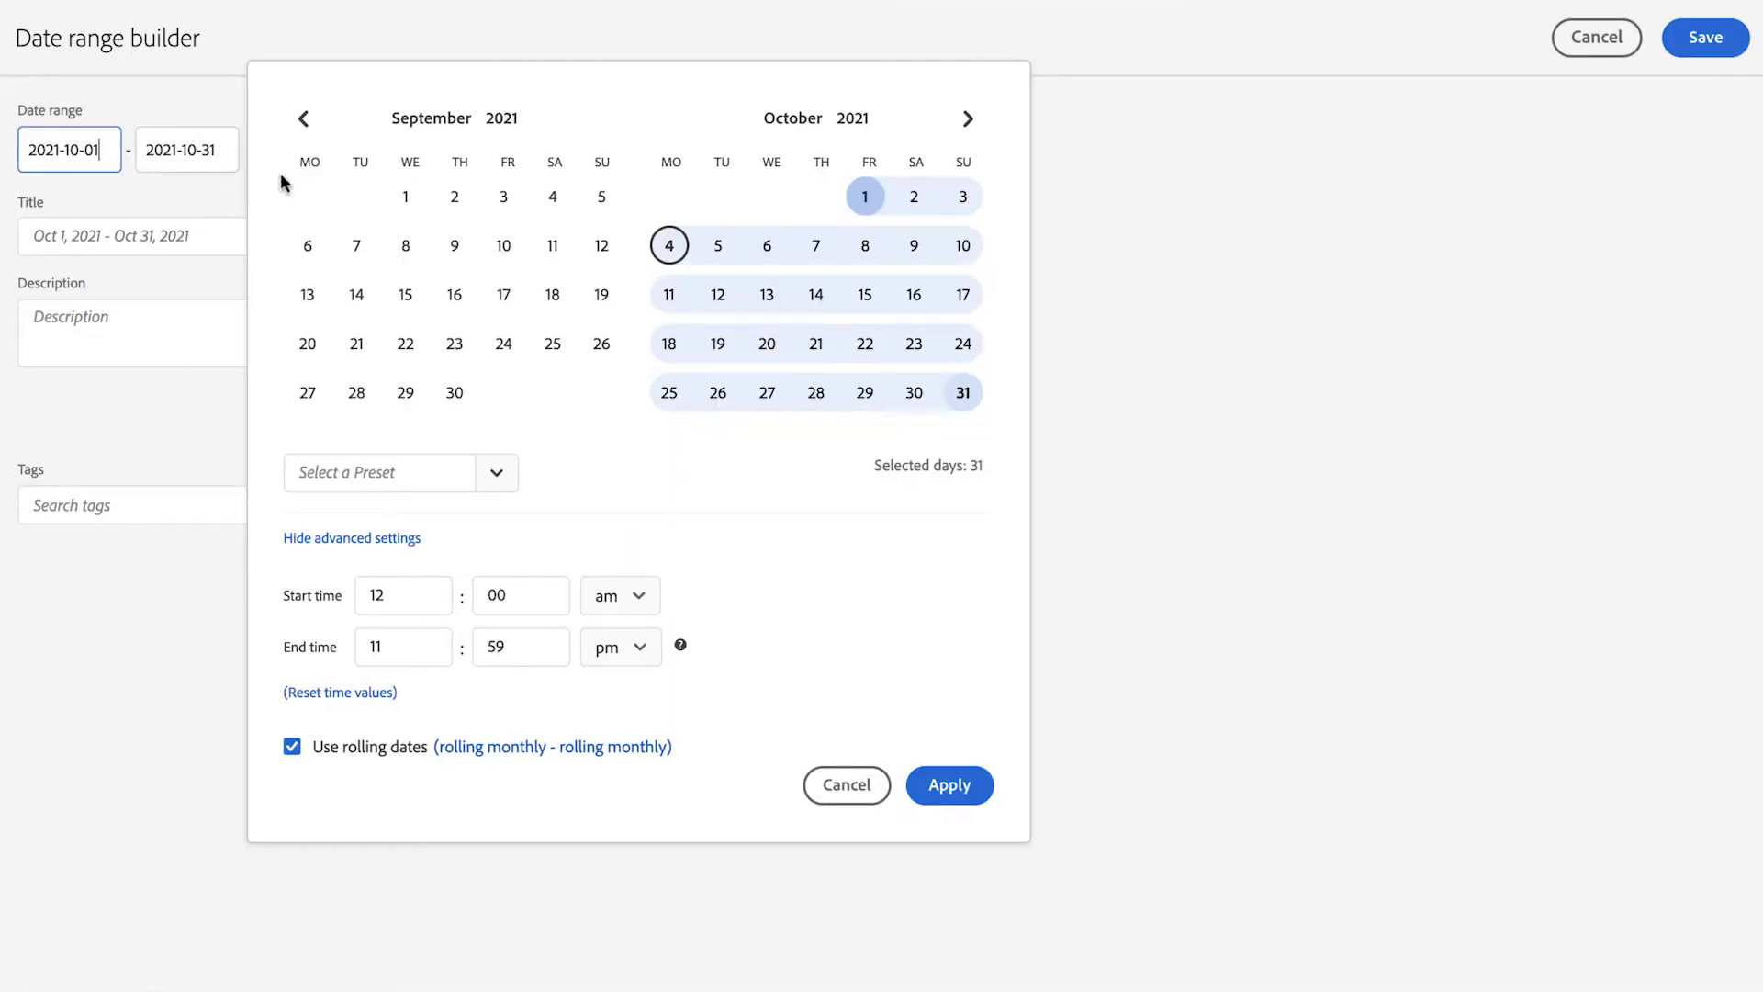
pyautogui.click(603, 344)
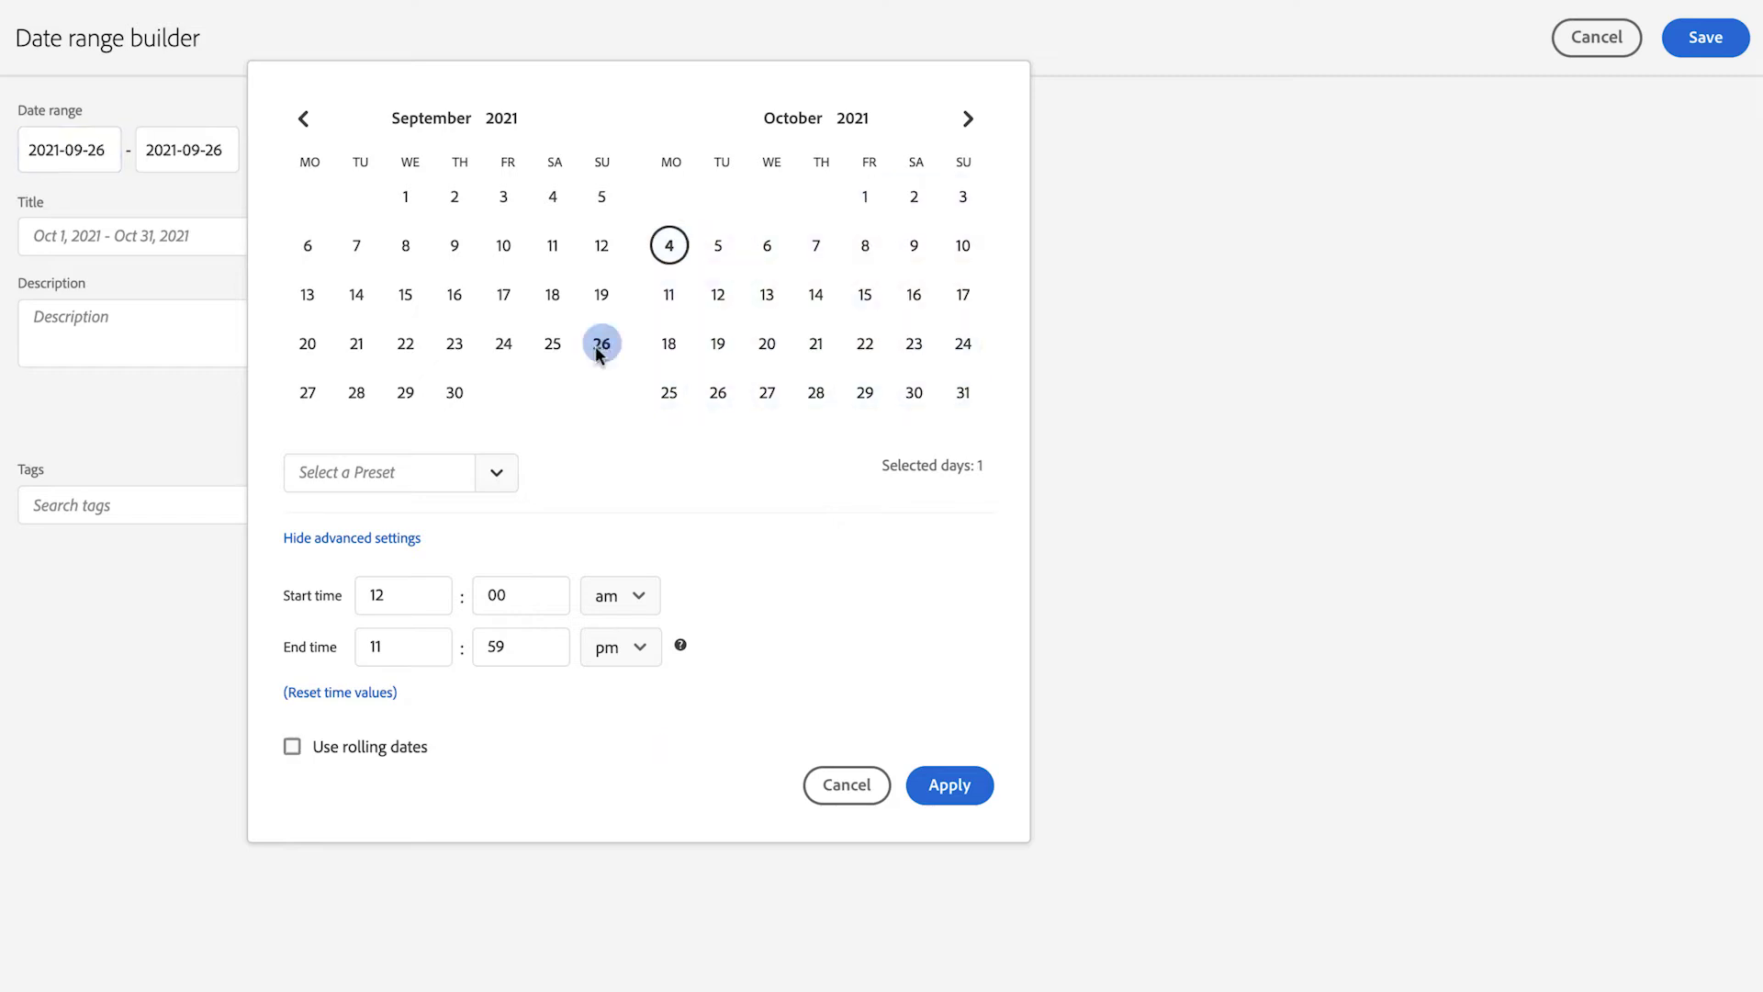
pyautogui.doubleClick(385, 599)
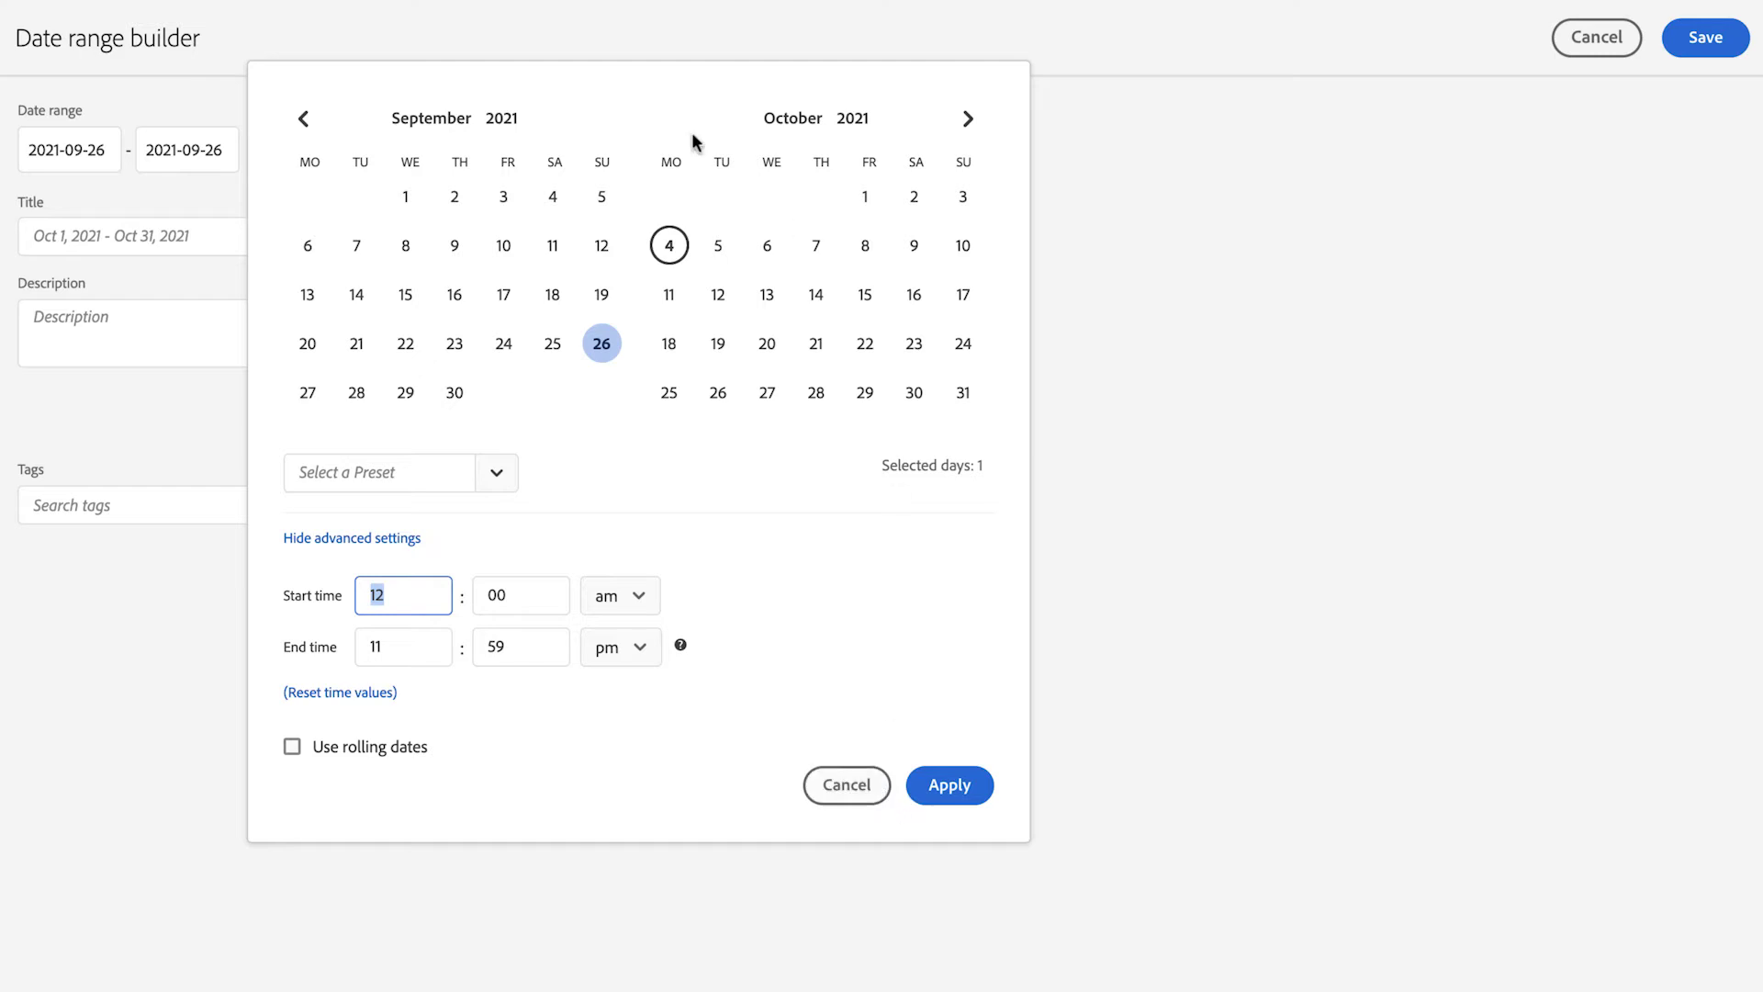
pyautogui.click(852, 791)
# Add Afternoon Football Pregame, Game and Postgame as series breakdowns, displayed sequentially
pyautogui.click(1603, 41)
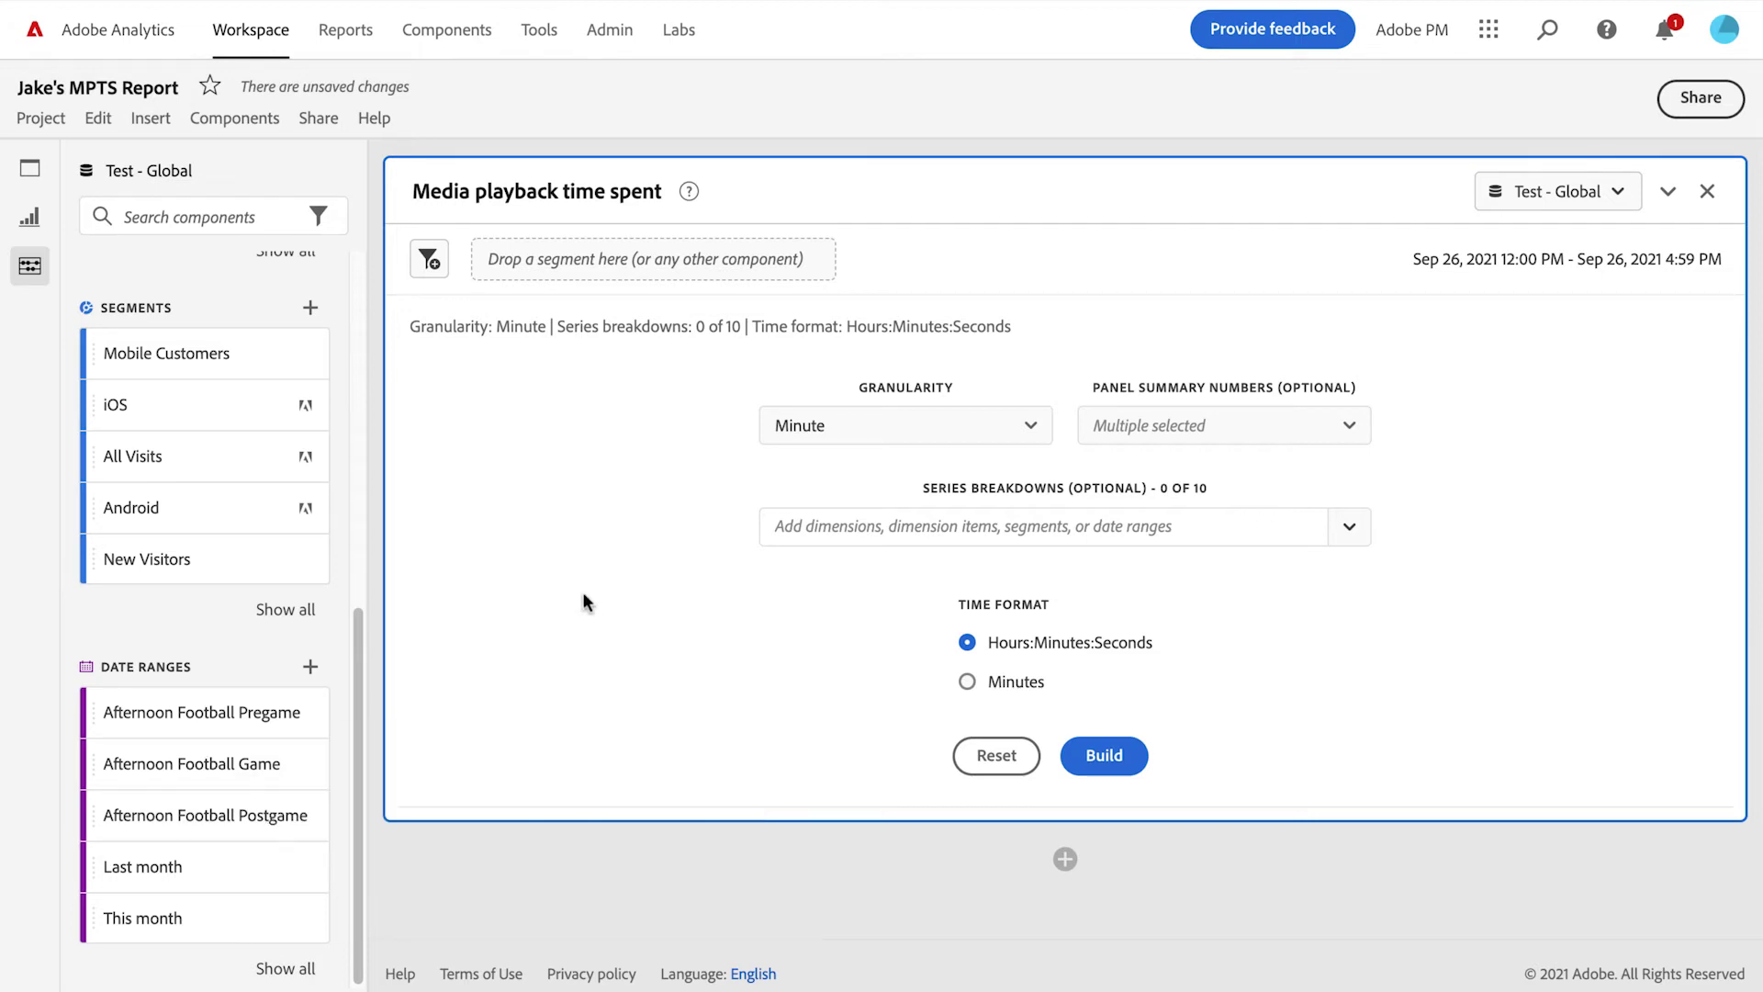
pyautogui.moveTo(196, 713); pyautogui.dragTo(896, 521)
pyautogui.moveTo(224, 762); pyautogui.dragTo(984, 530)
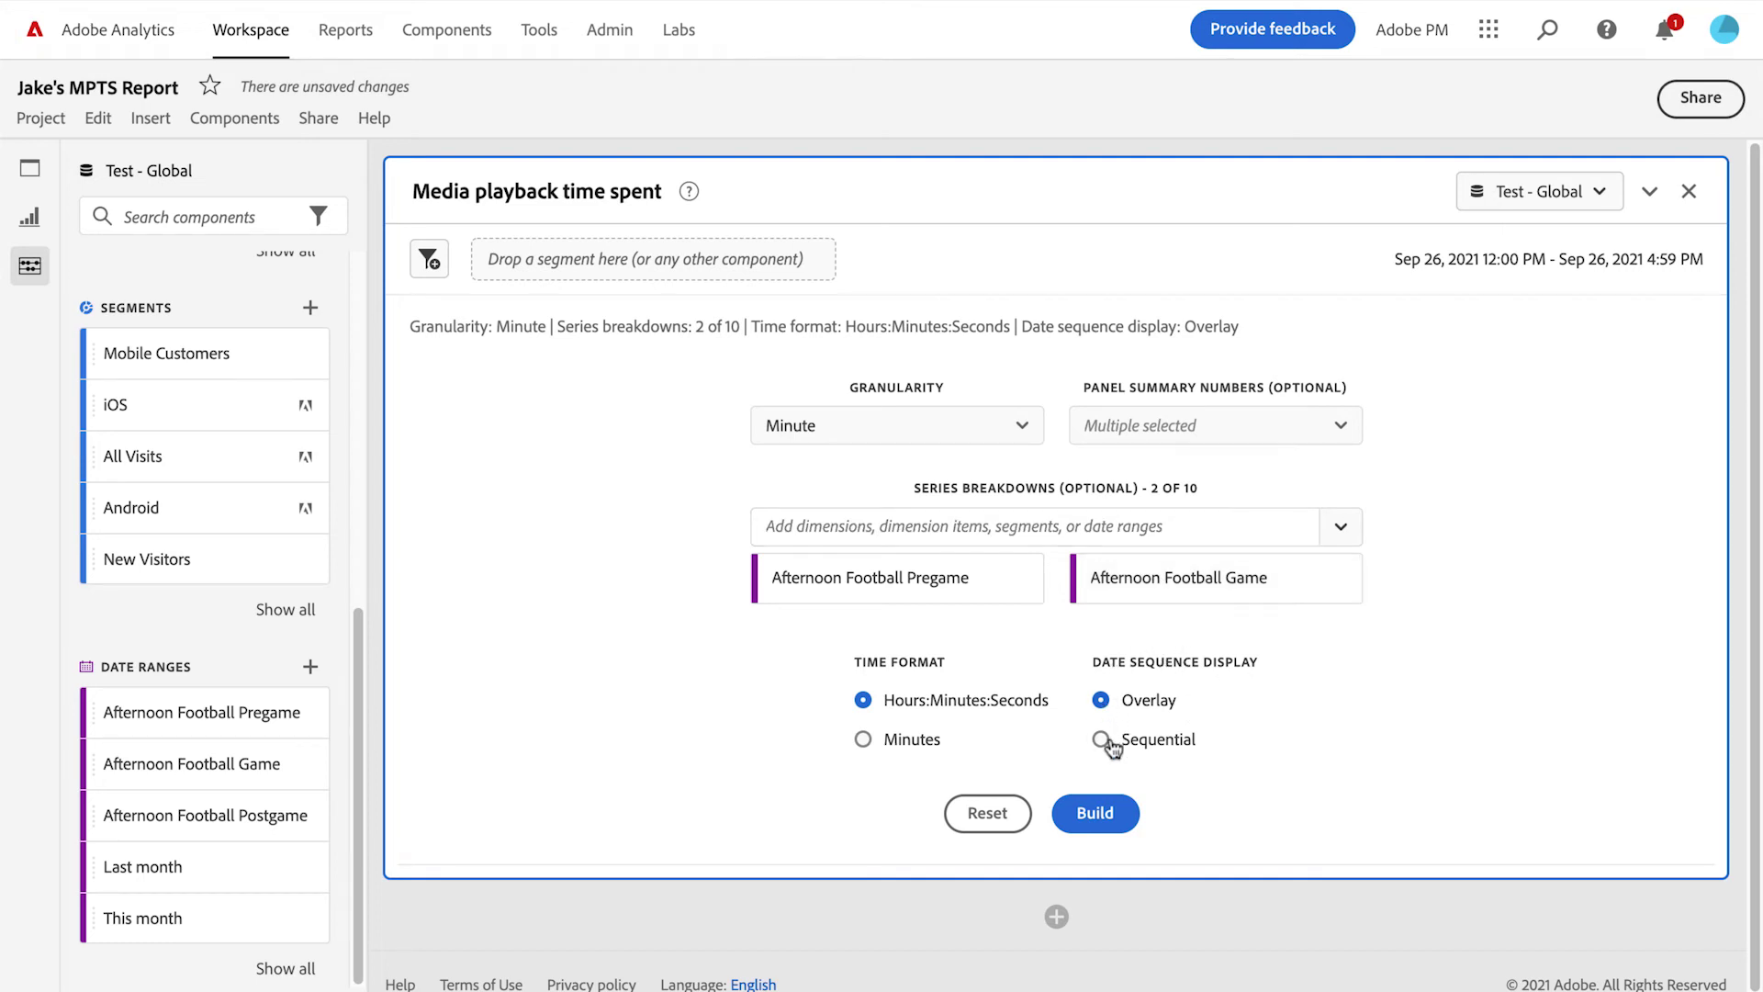
pyautogui.moveTo(258, 805); pyautogui.dragTo(790, 526)
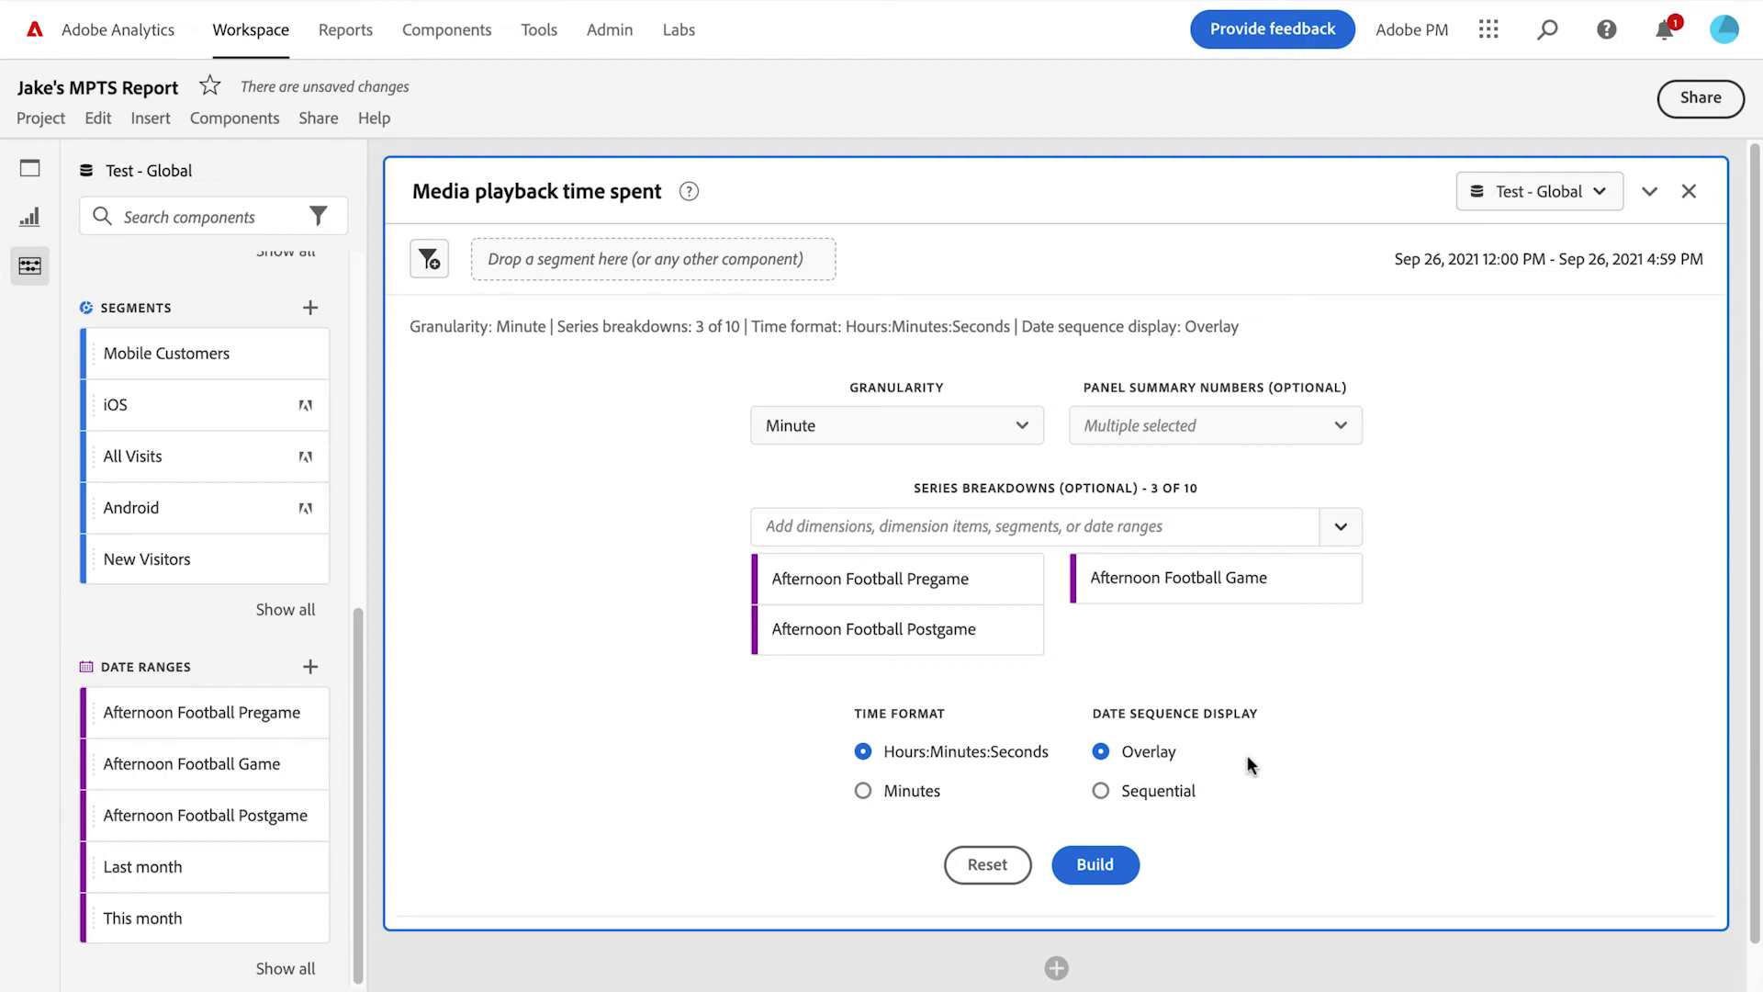
pyautogui.click(1102, 792)
# Build the panel to generate the playback time spent line chart
pyautogui.click(1096, 865)
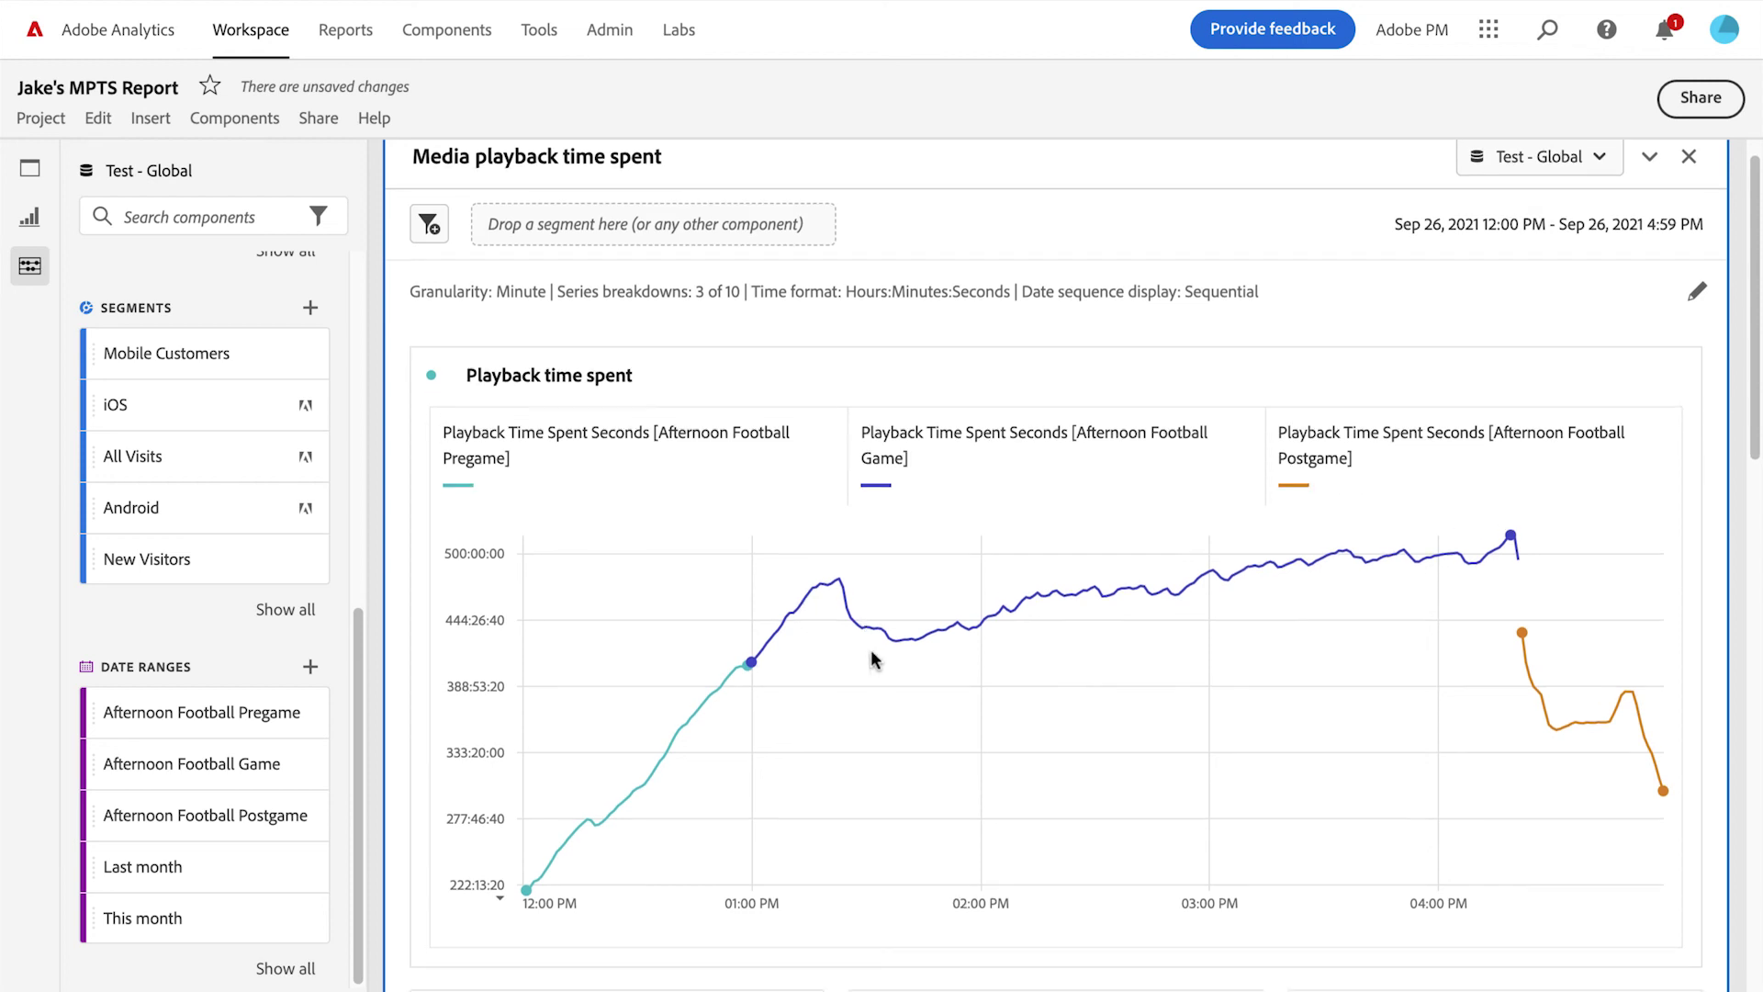
pyautogui.scroll(-1, 870, 648)
pyautogui.scroll(-3, 1330, 692)
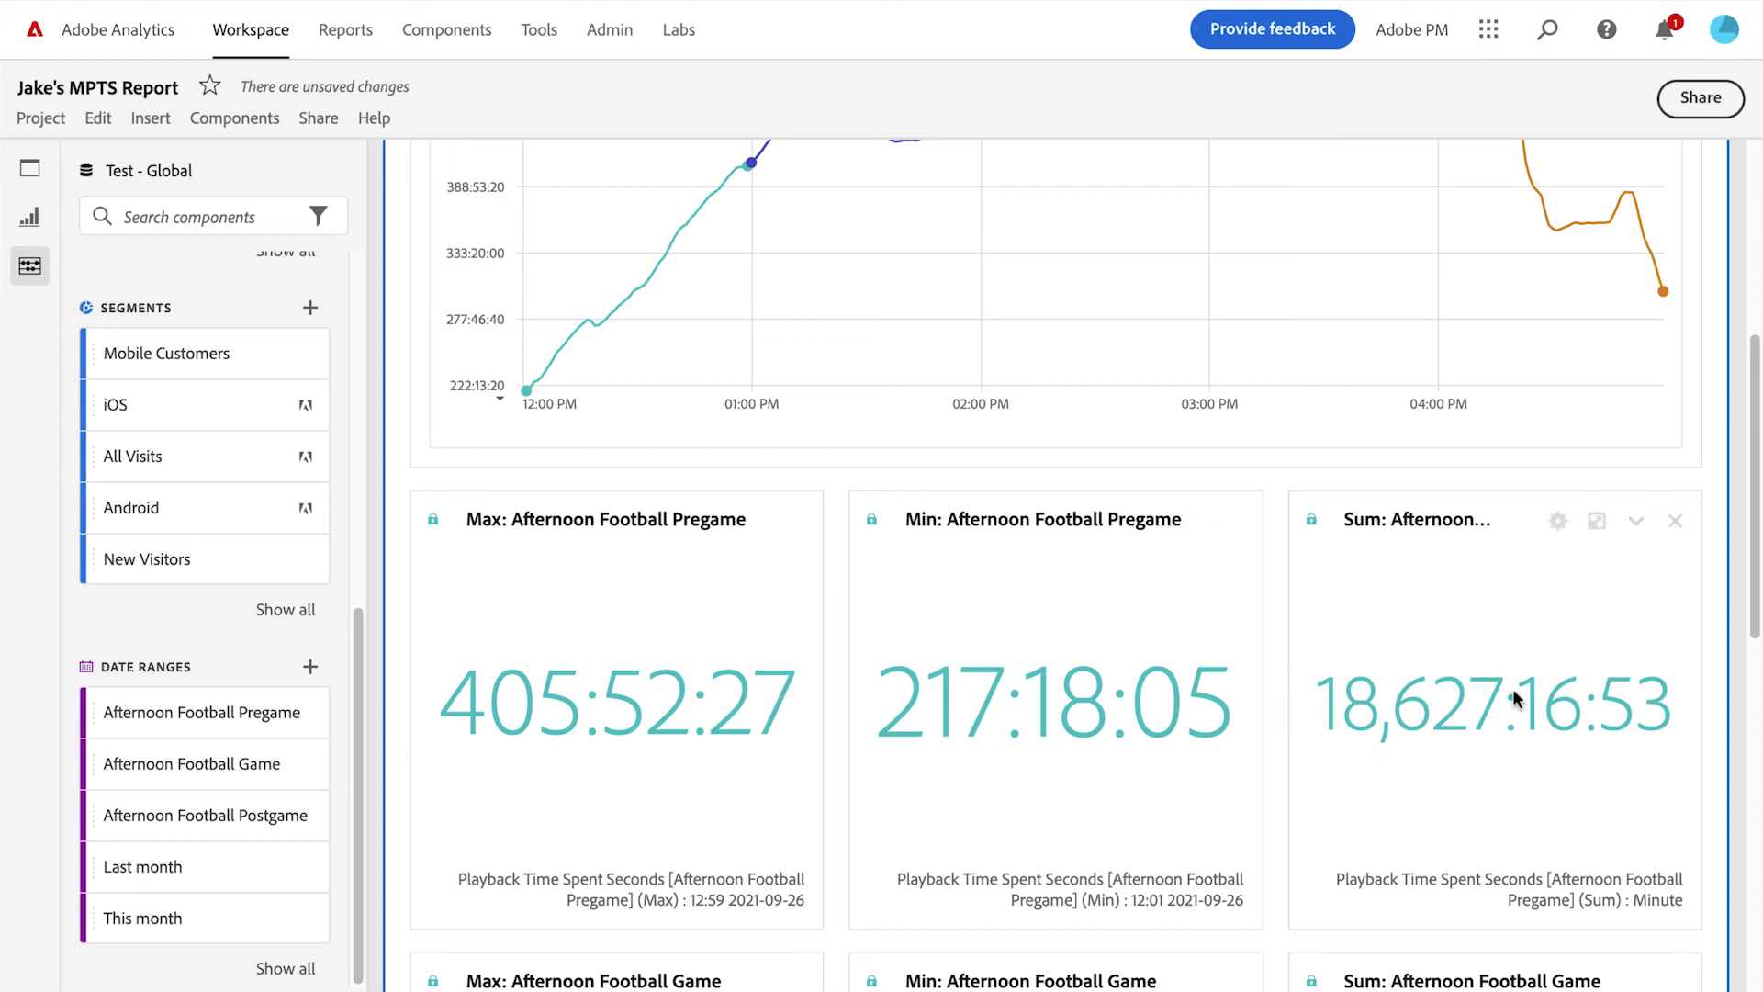
pyautogui.scroll(-1, 1517, 700)
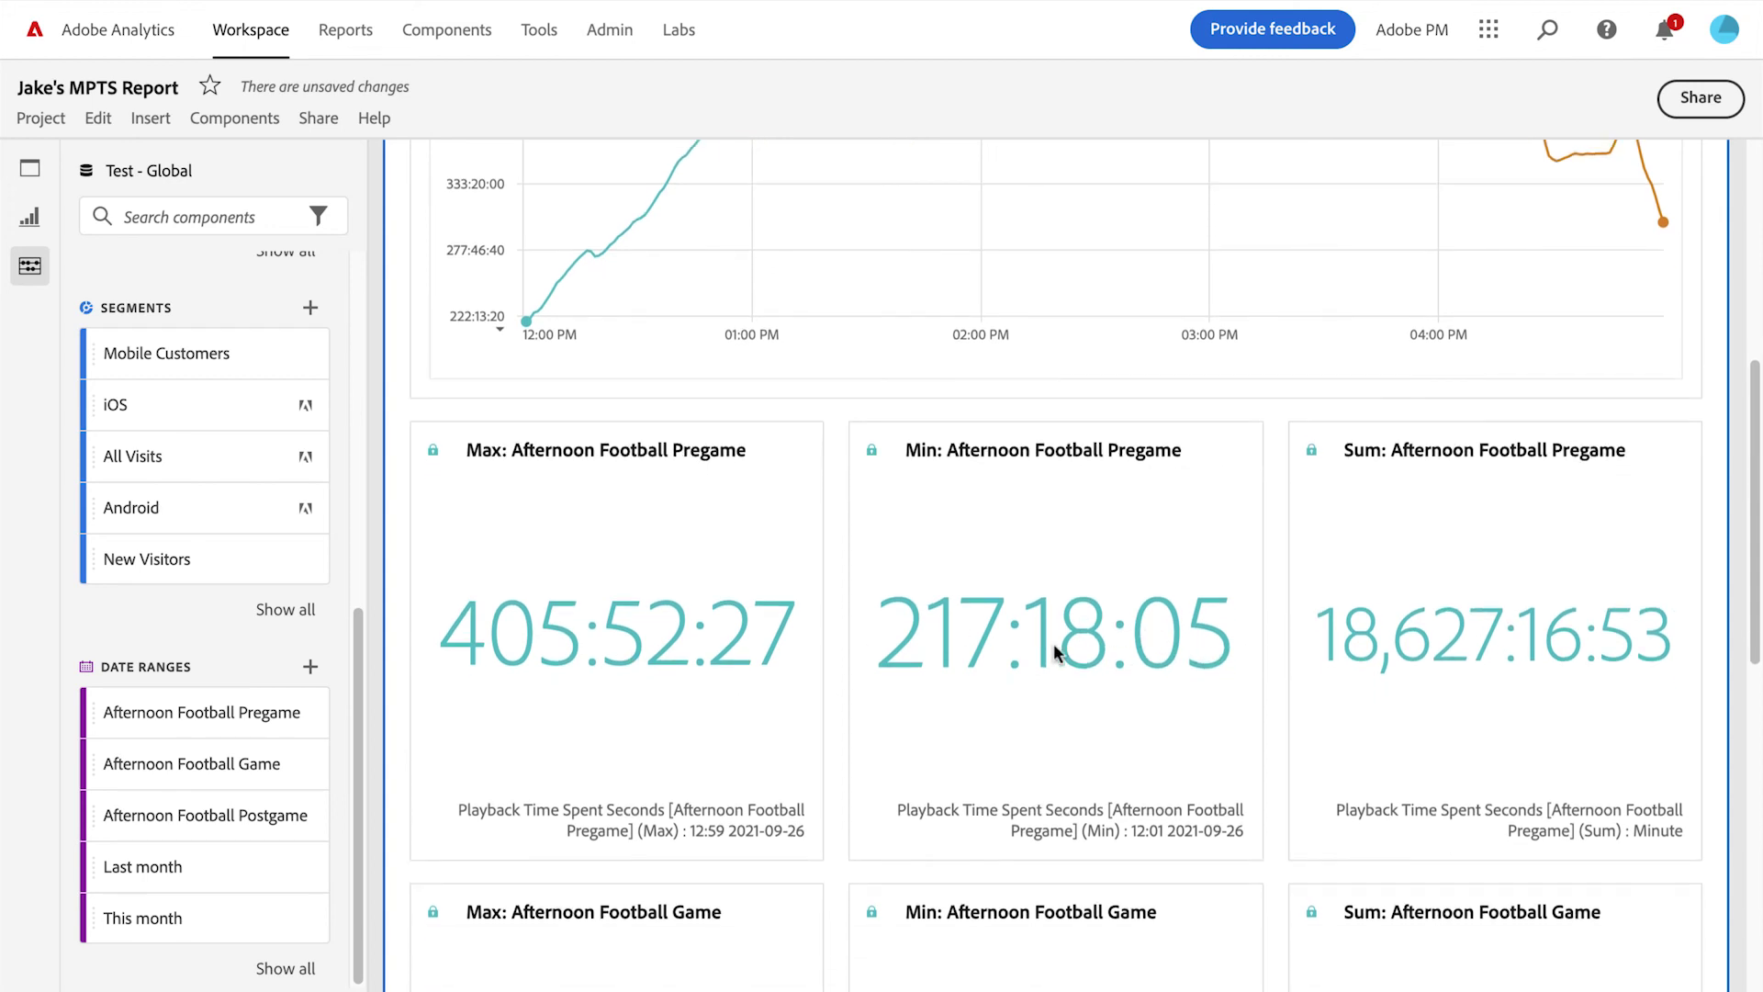
pyautogui.scroll(-5, 1055, 643)
pyautogui.scroll(-2, 922, 658)
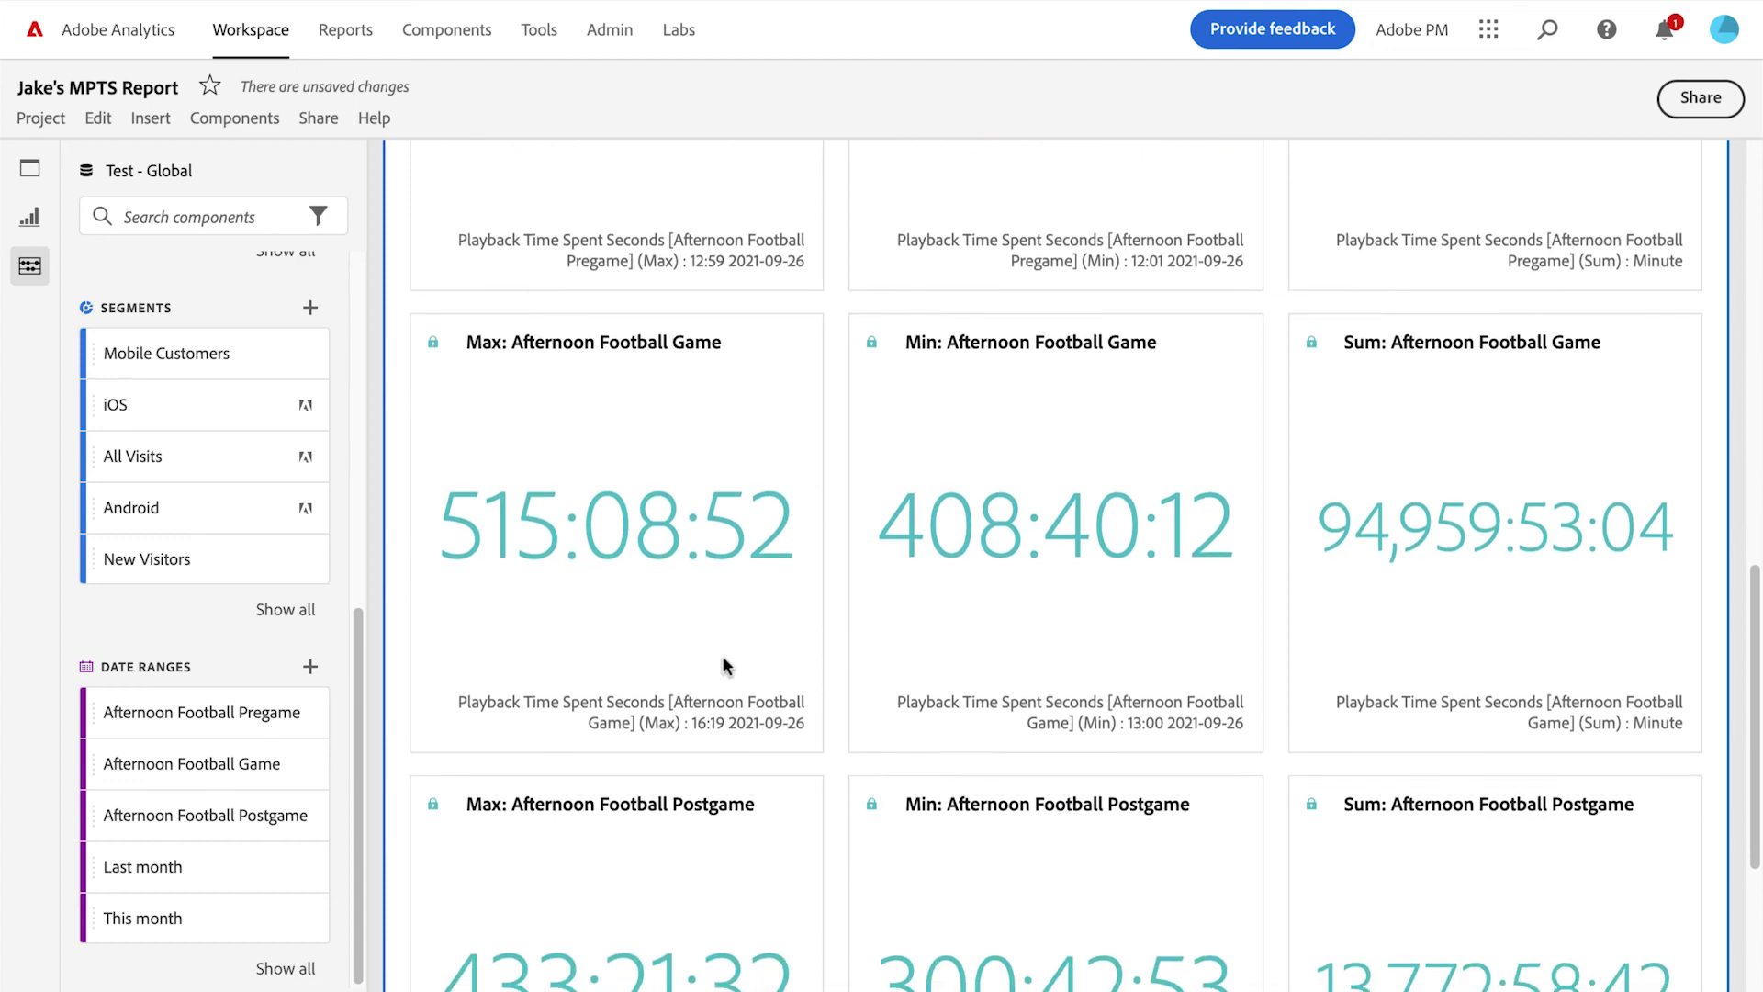
pyautogui.scroll(-2, 724, 656)
pyautogui.scroll(5, 845, 726)
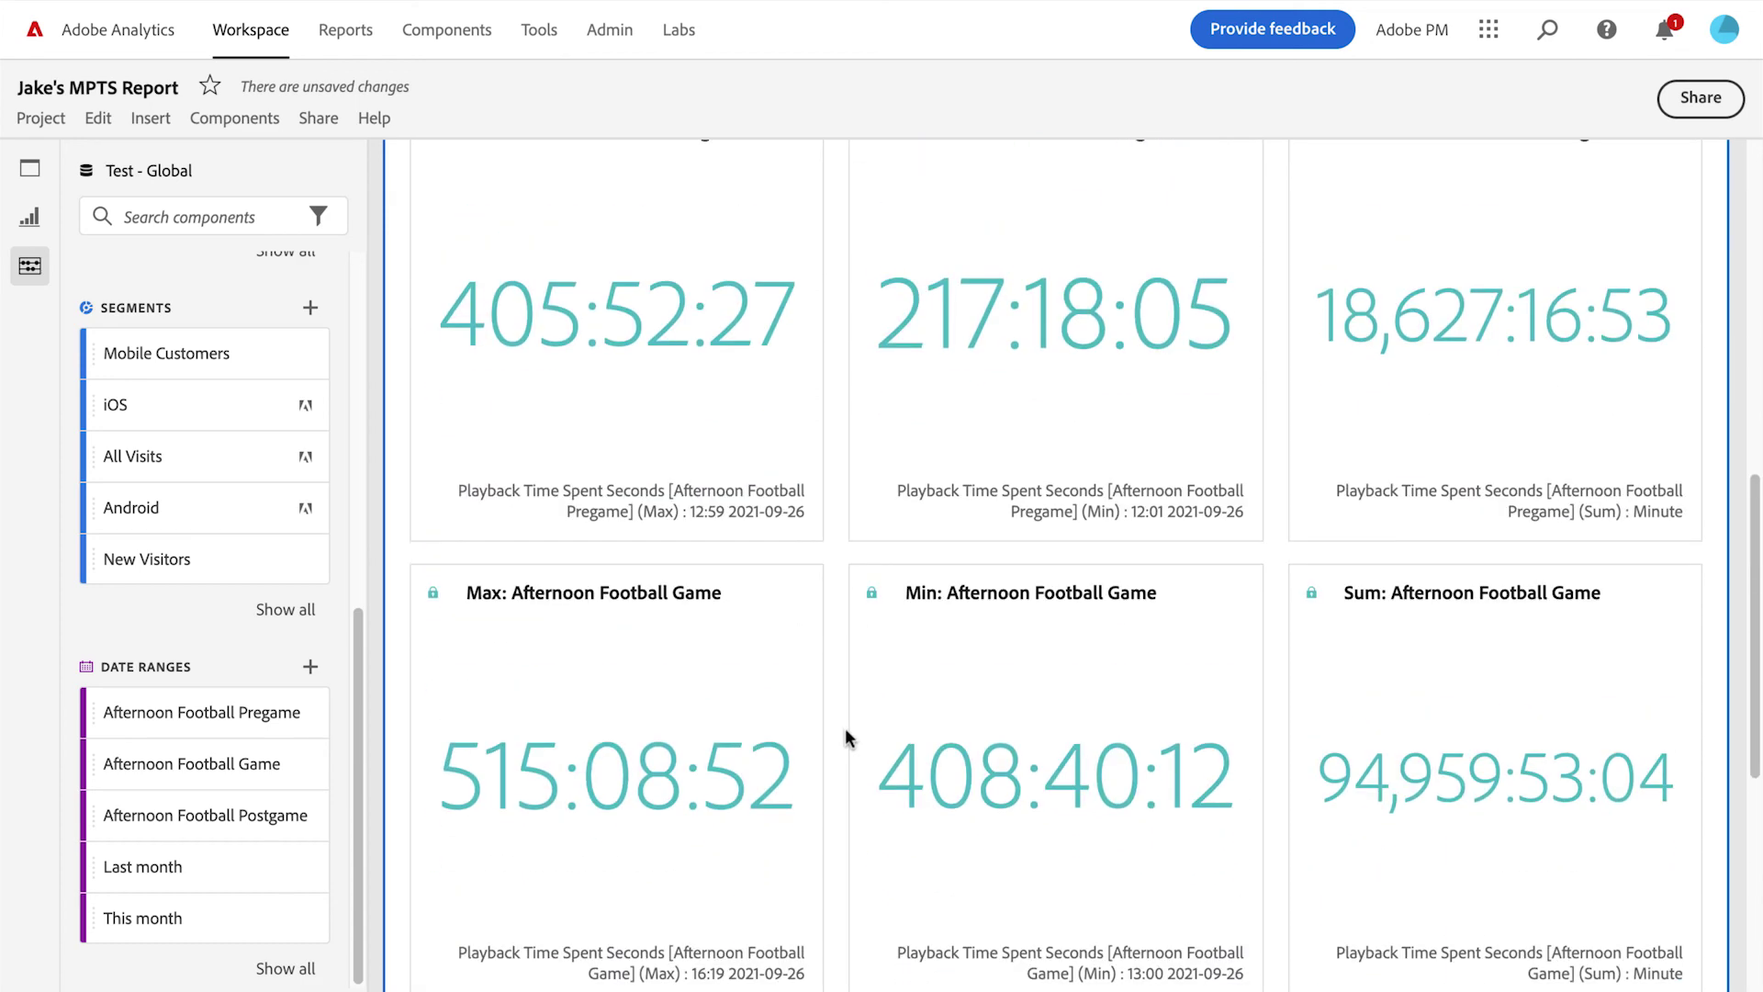
pyautogui.scroll(5, 845, 726)
pyautogui.moveTo(1047, 190)
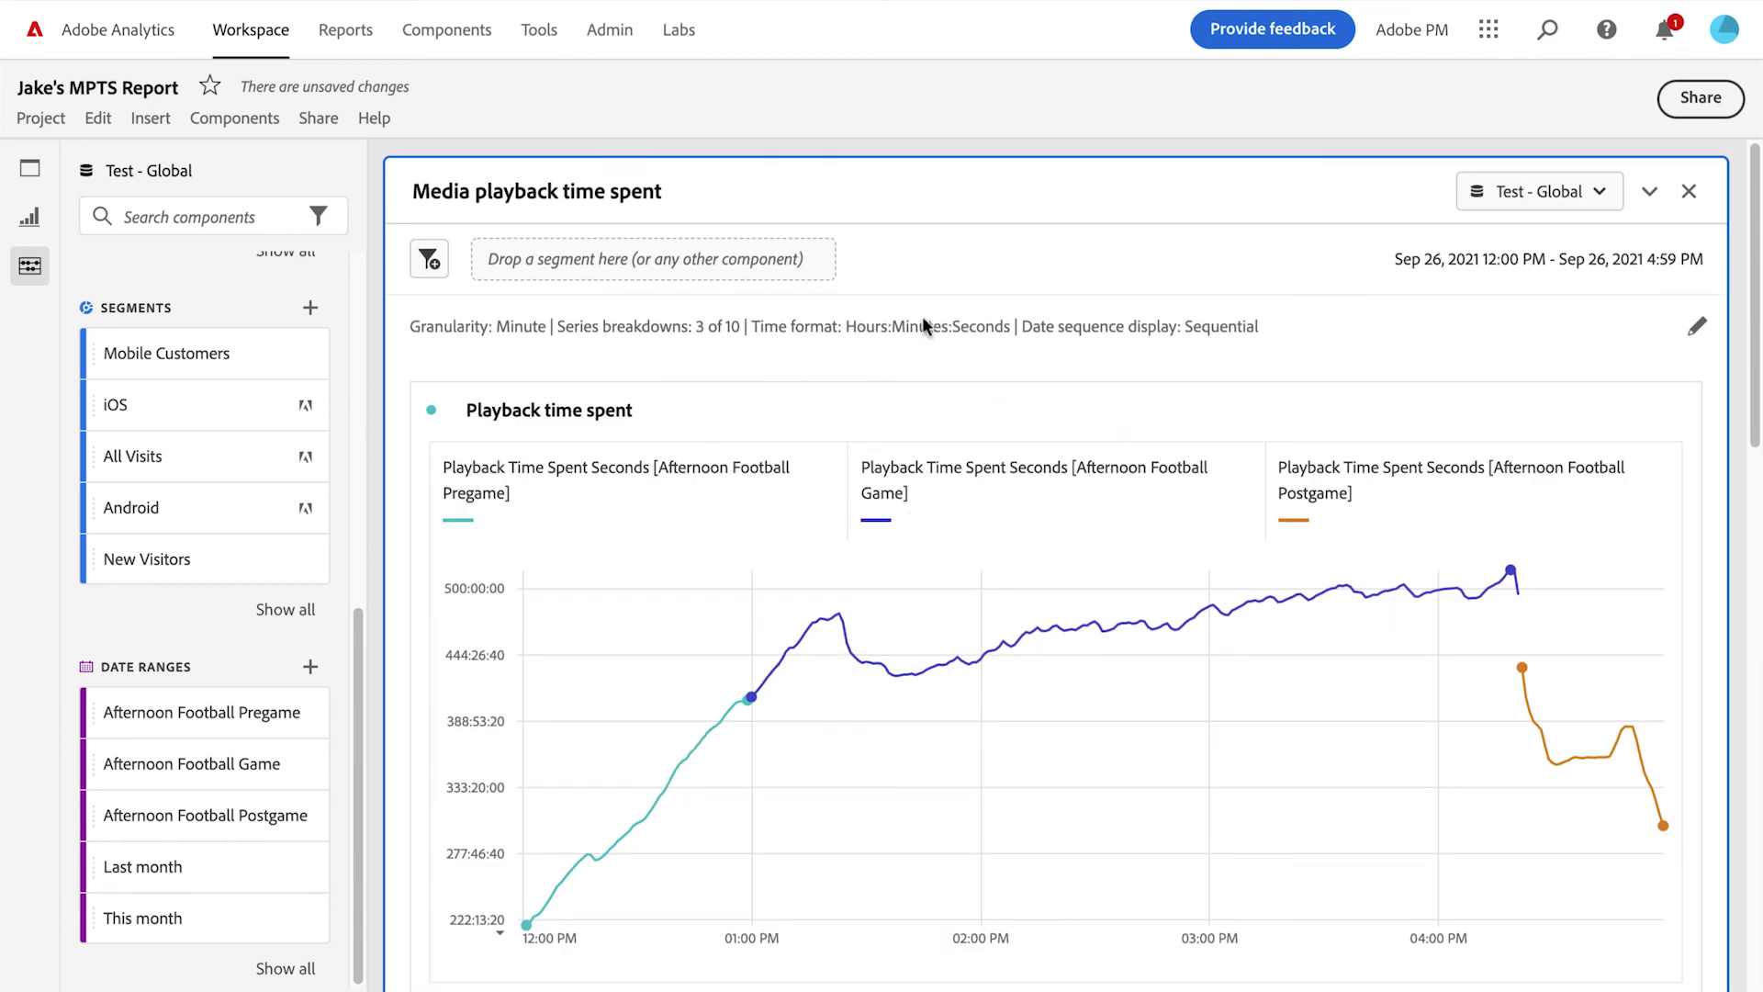